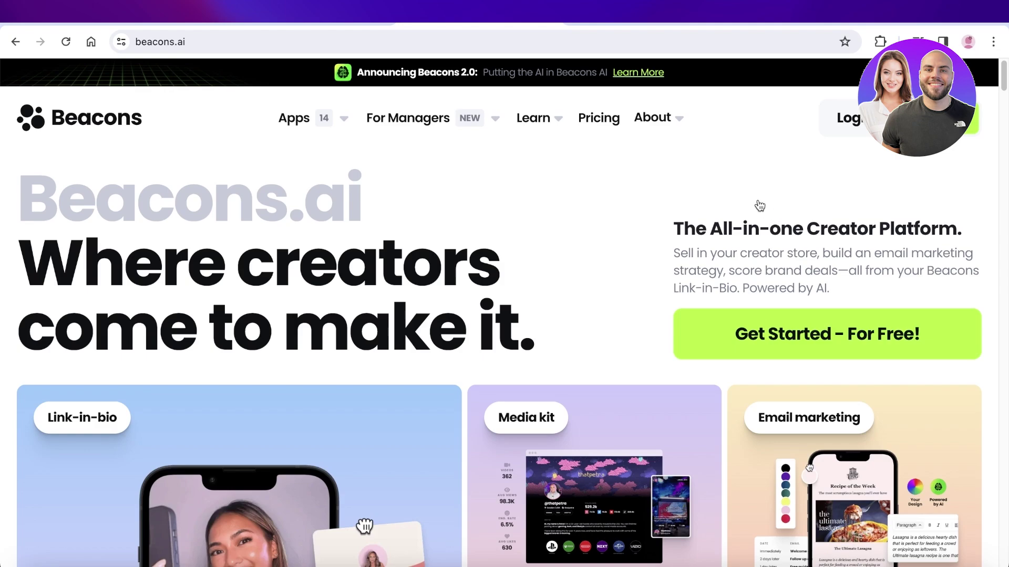
Scroll down through the Beacons homepage sections and clear a text selection on the comparison card.
scroll(764, 206, "down", 1)
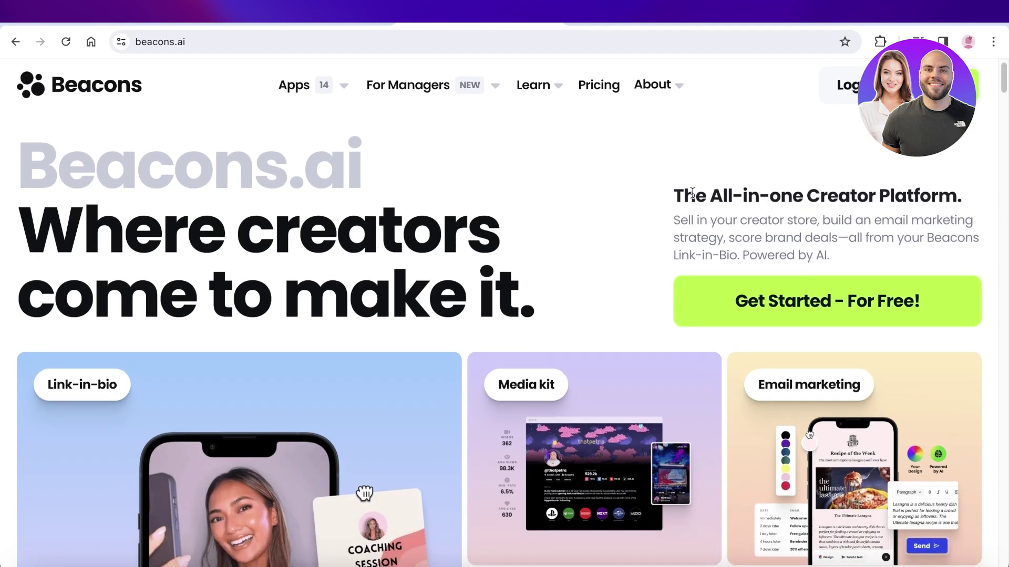
scroll(581, 205, "down", 3)
scroll(579, 204, "down", 5)
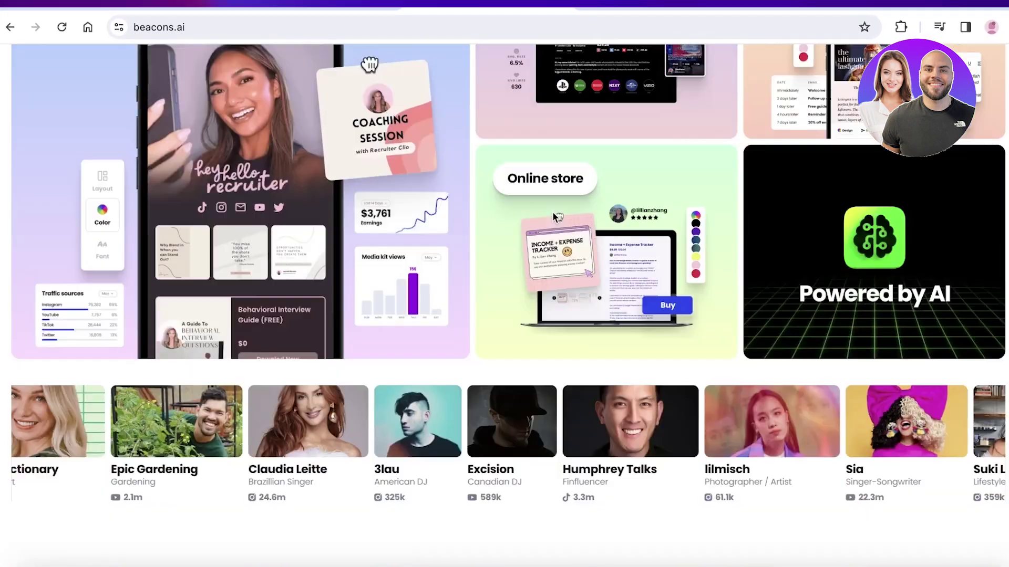
scroll(552, 211, "down", 3)
scroll(569, 201, "up", 6)
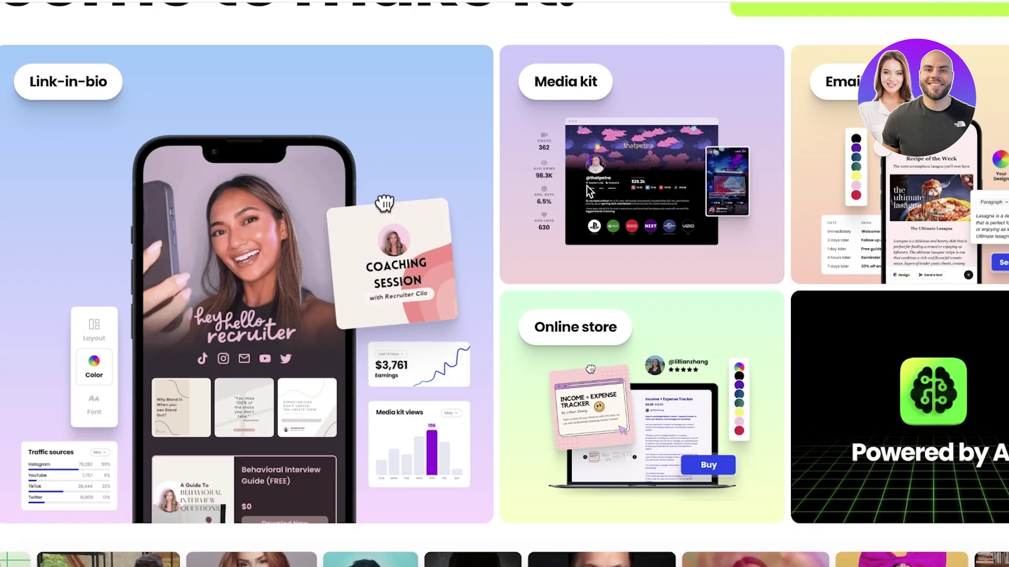
scroll(585, 187, "down", 5)
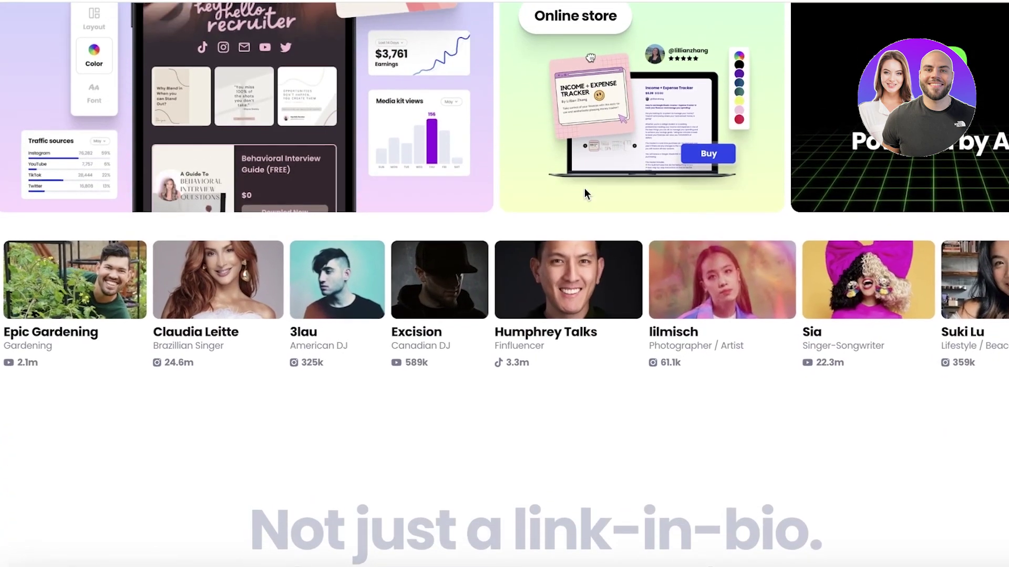
scroll(584, 188, "down", 15)
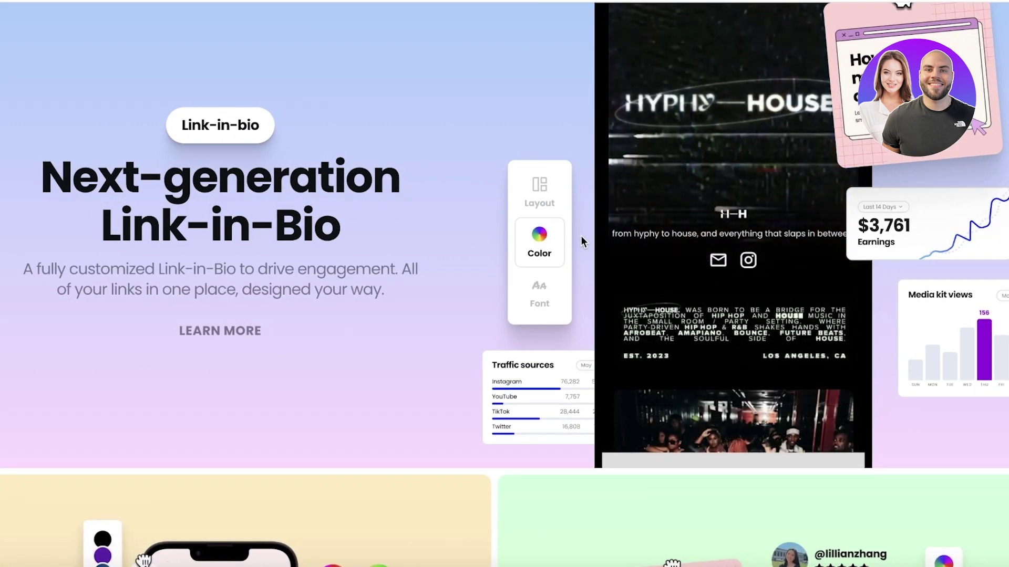
scroll(528, 179, "down", 1)
scroll(528, 175, "down", 12)
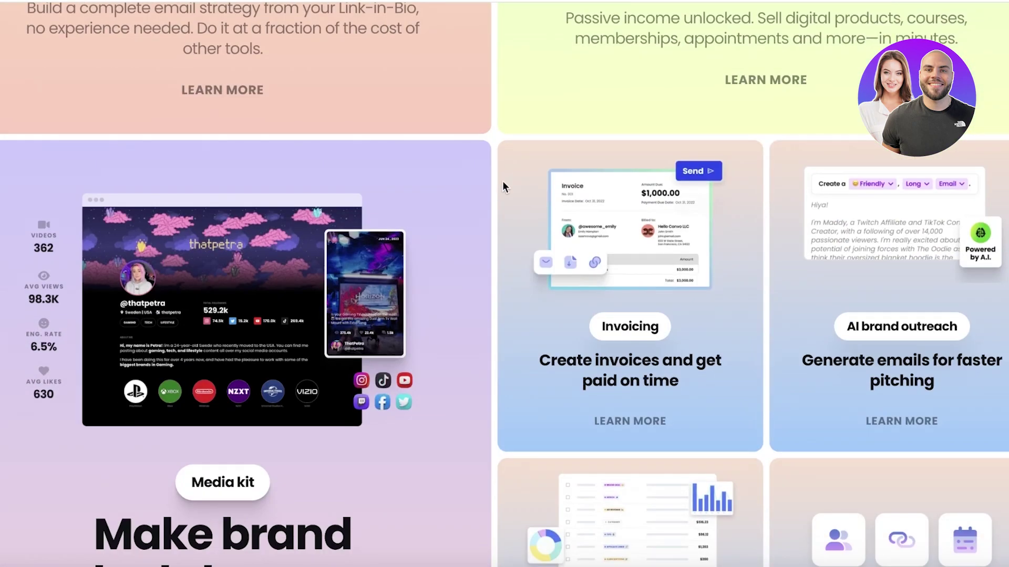
scroll(503, 181, "down", 8)
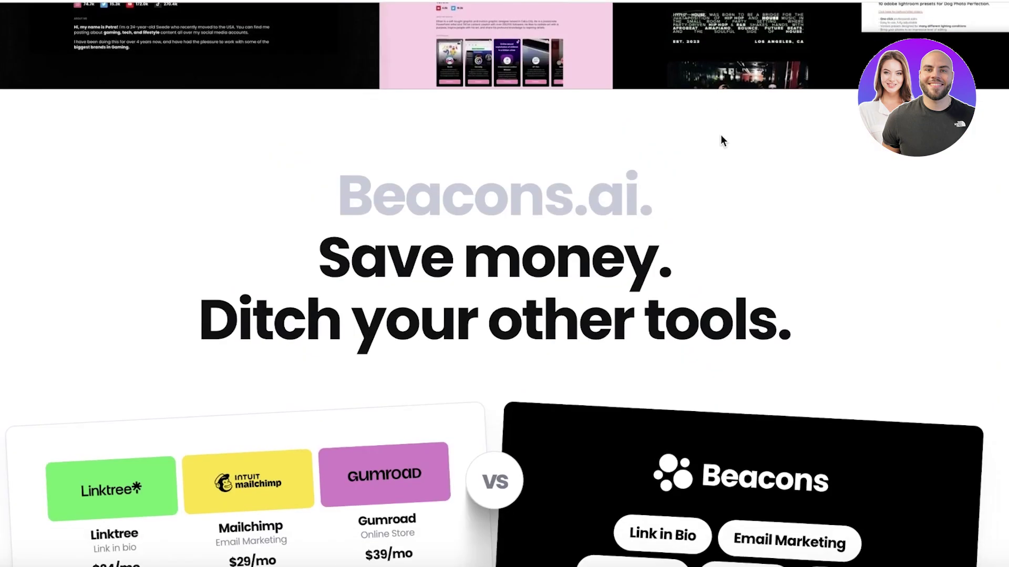
scroll(721, 135, "down", 7)
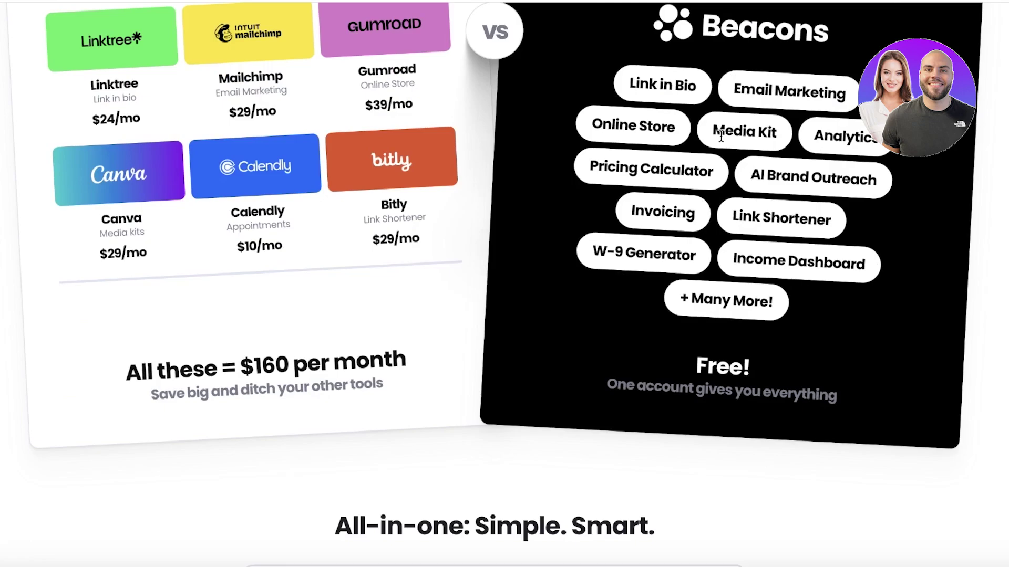
scroll(721, 136, "up", 6)
scroll(720, 140, "down", 4)
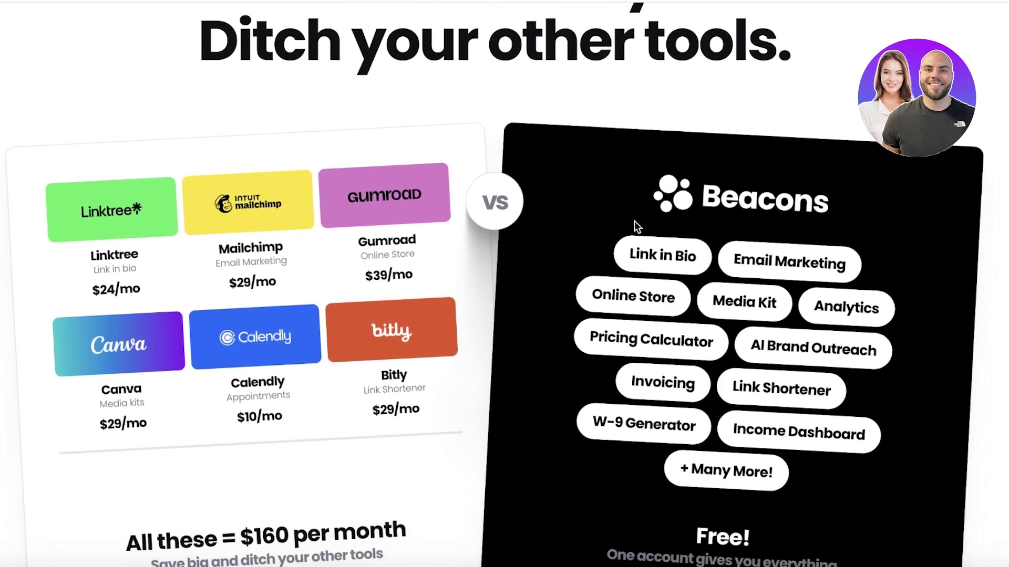
scroll(634, 227, "down", 3)
left_click_drag(686, 370, 862, 418)
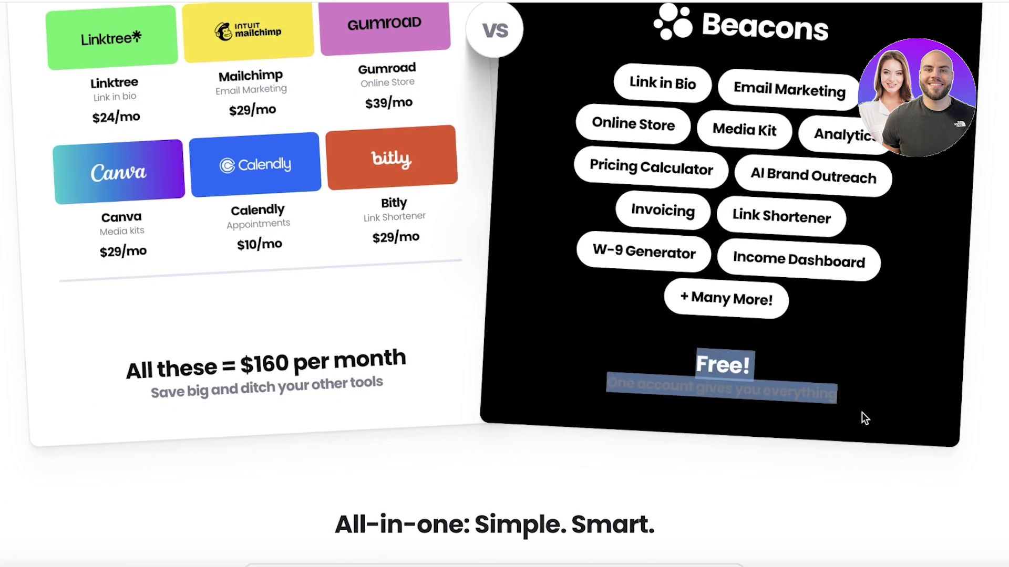
left_click(880, 396)
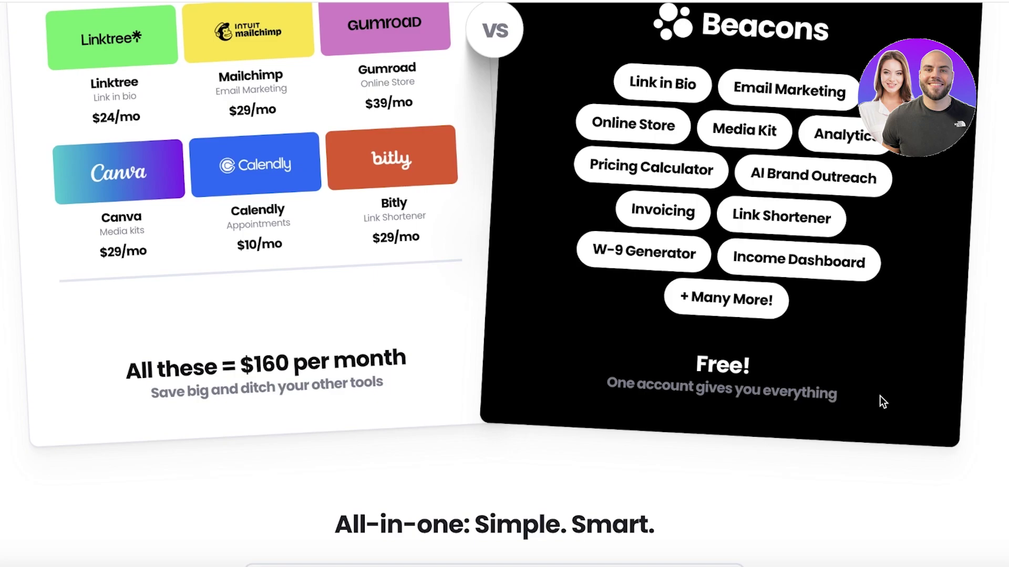
Scroll back up to the homepage's opening headline, 'Where creators come to make it'.
scroll(867, 431, "up", 8)
scroll(533, 379, "down", 7)
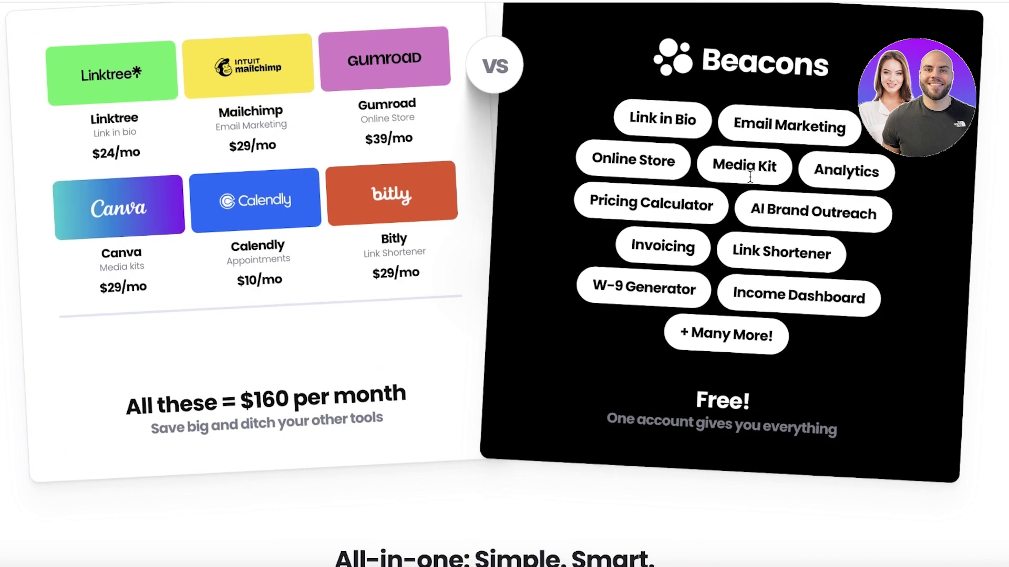
scroll(751, 180, "down", 3)
scroll(751, 176, "down", 8)
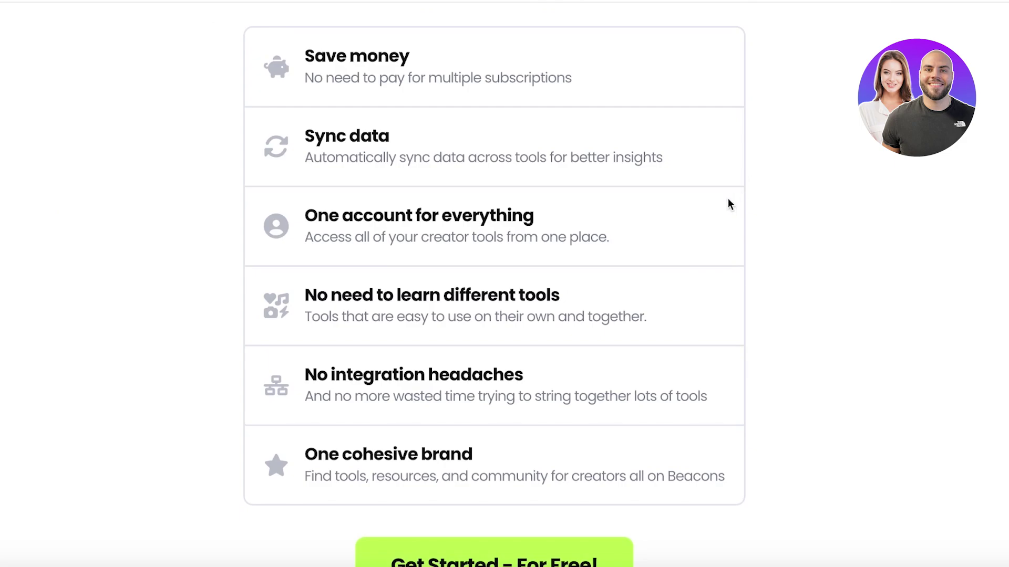
scroll(729, 202, "up", 12)
scroll(402, 188, "down", 4)
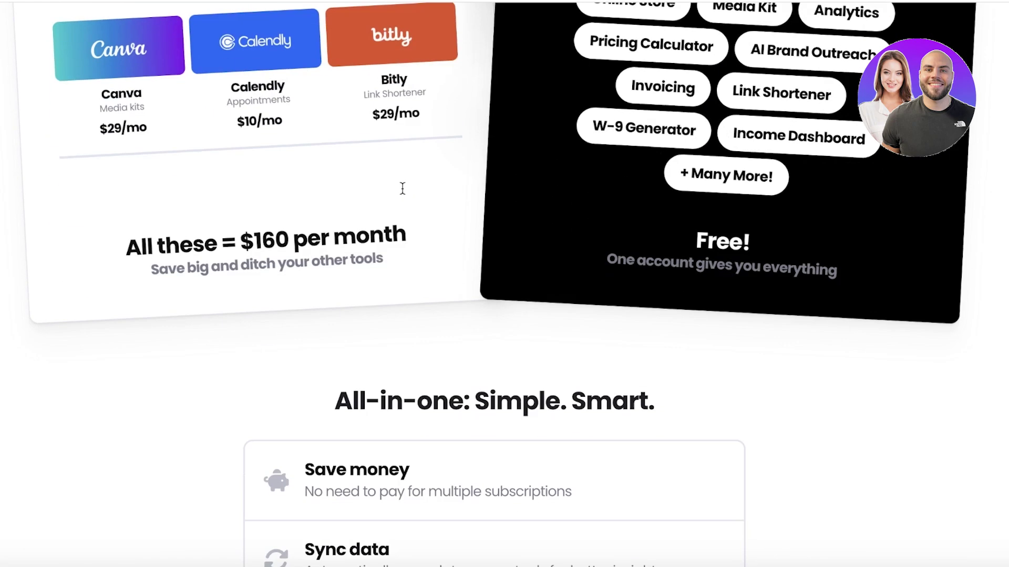
scroll(402, 188, "up", 3)
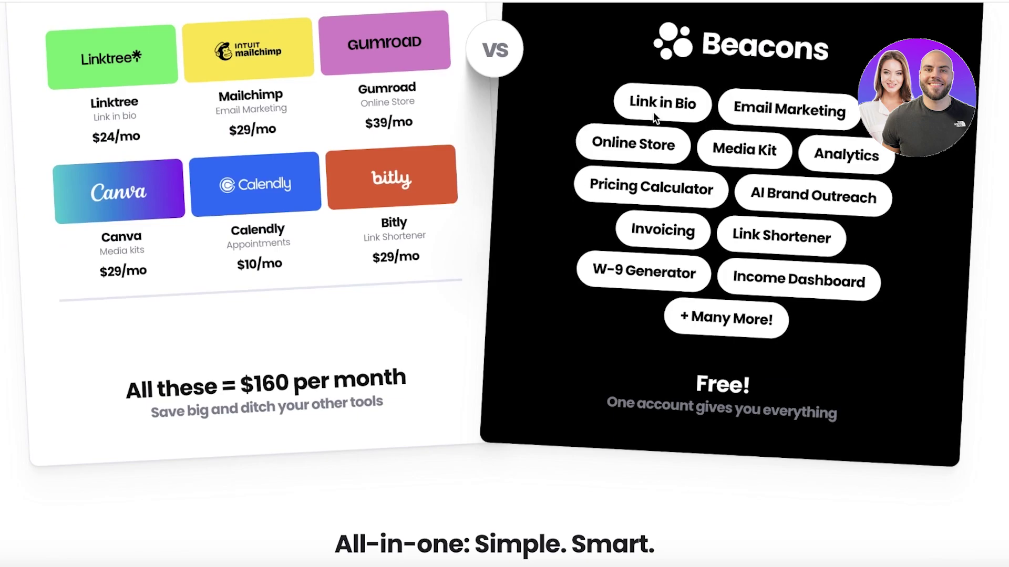
scroll(654, 112, "up", 15)
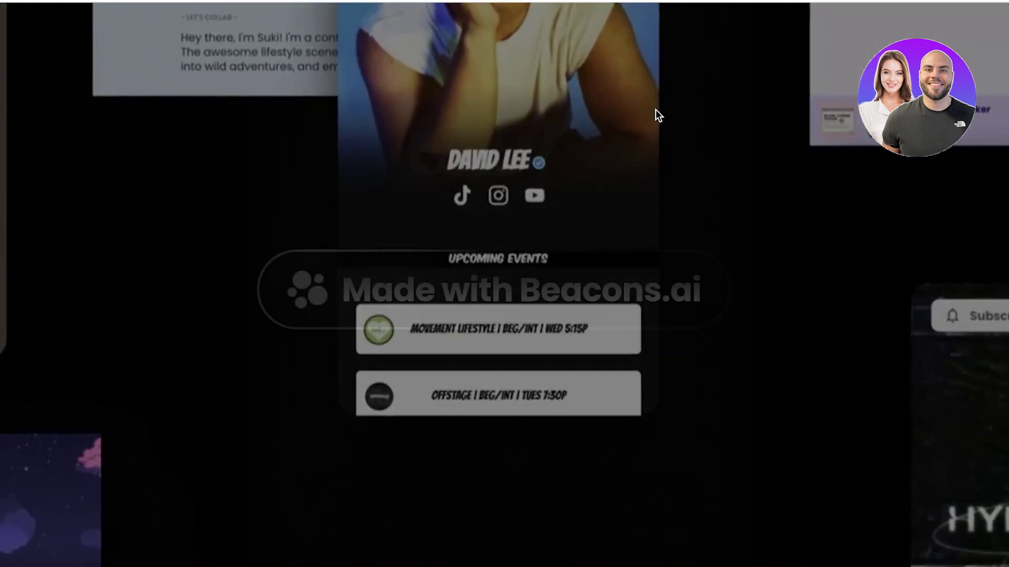
scroll(657, 111, "up", 20)
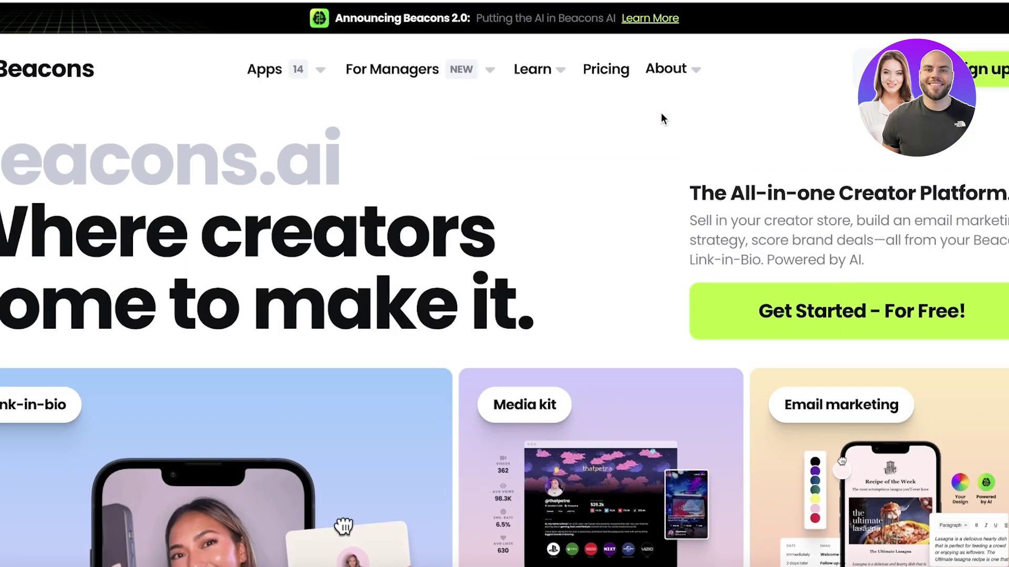
Claim the username durden for beacons.ai/durden on the sign-up page.
left_click(1001, 62)
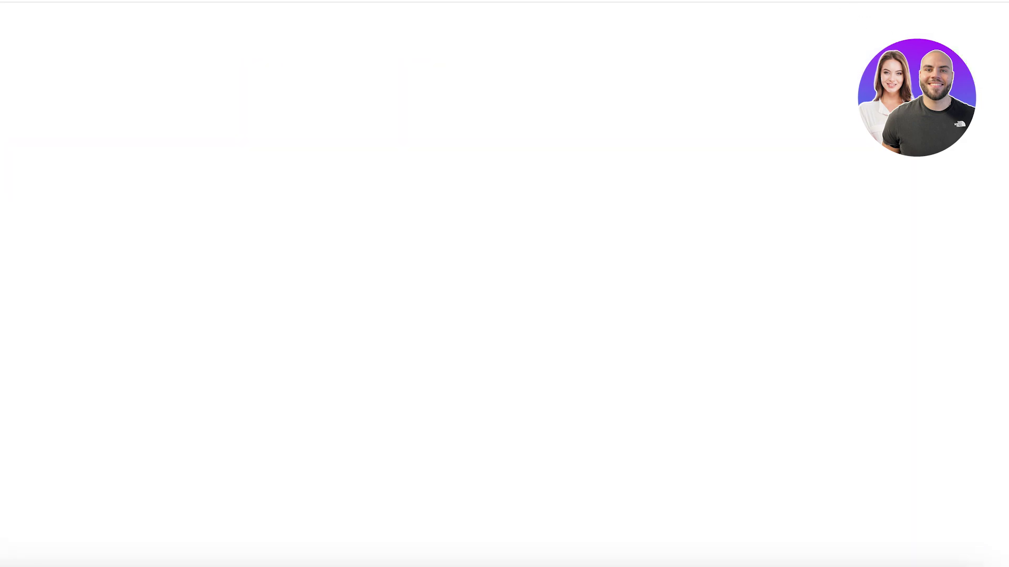
left_click(611, 139)
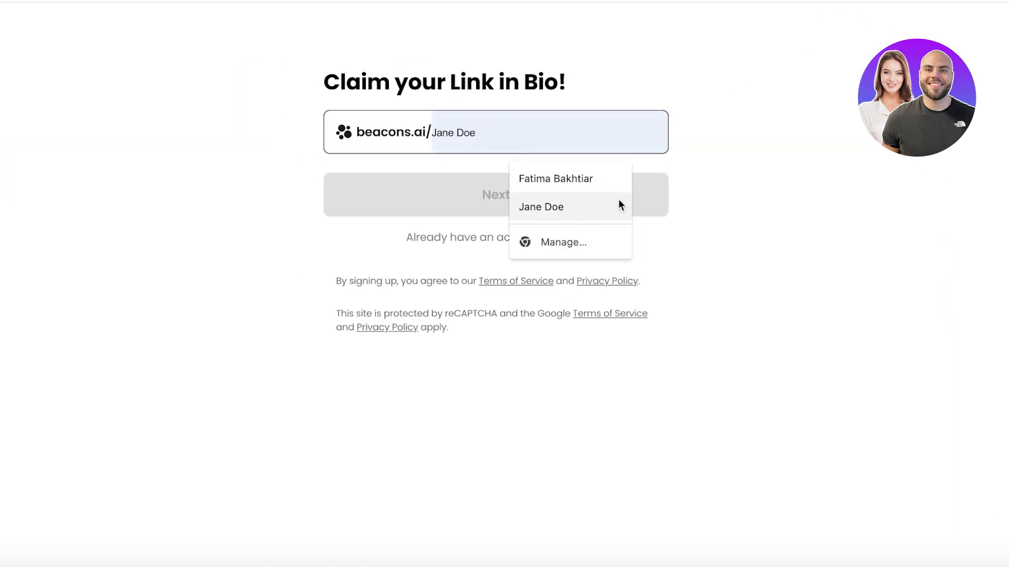
left_click(485, 126)
type("durden")
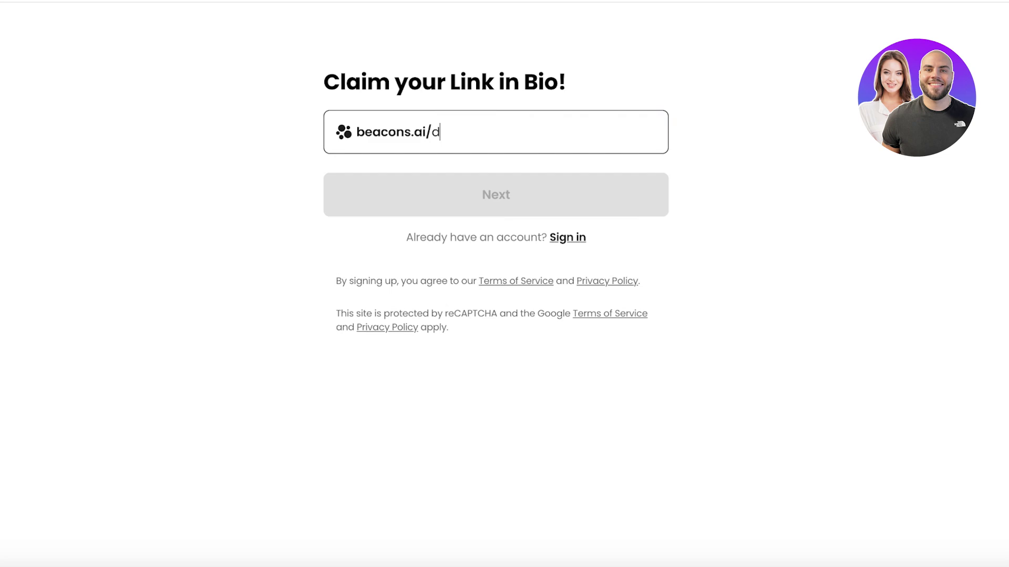
left_click(522, 183)
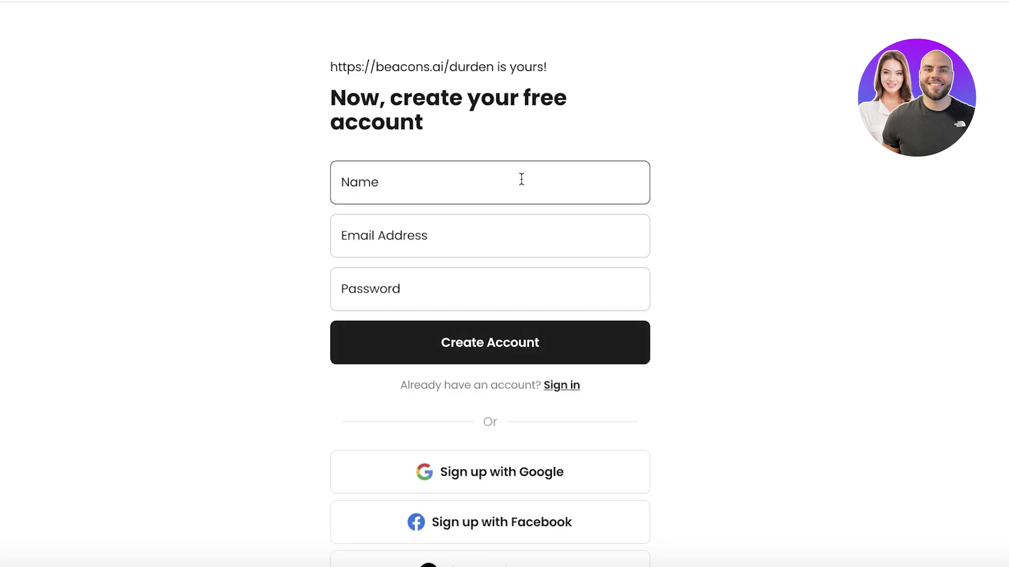
Replace the autofilled Name with the account holder's name.
left_click(521, 179)
left_click(488, 258)
left_click(434, 171)
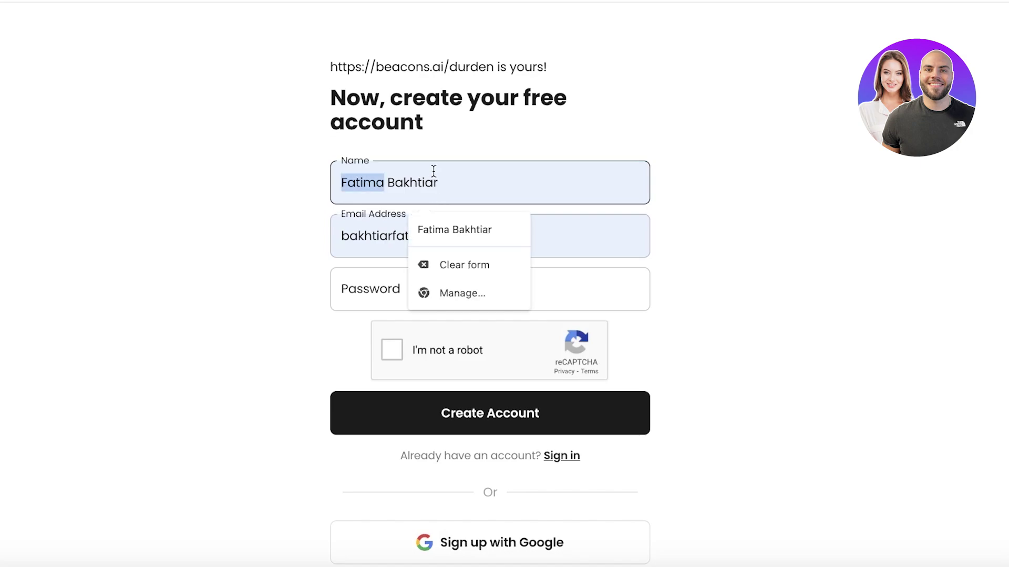
left_click_drag(433, 172, 437, 172)
type("Jane Do")
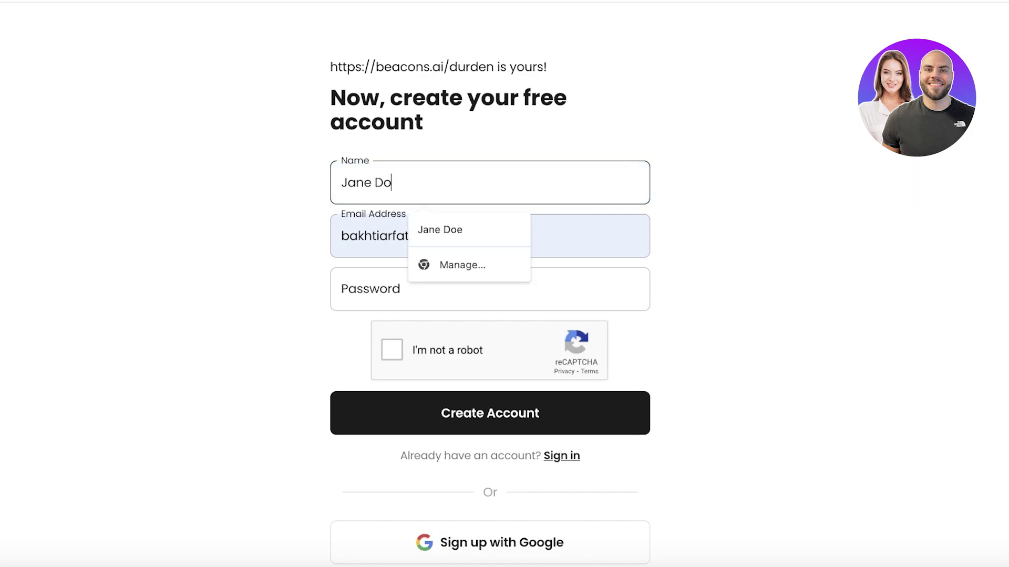
type("e")
Enter the email address and password, pass reCAPTCHA, and create the free account.
left_click(365, 235)
triple_click(349, 235)
type("we")
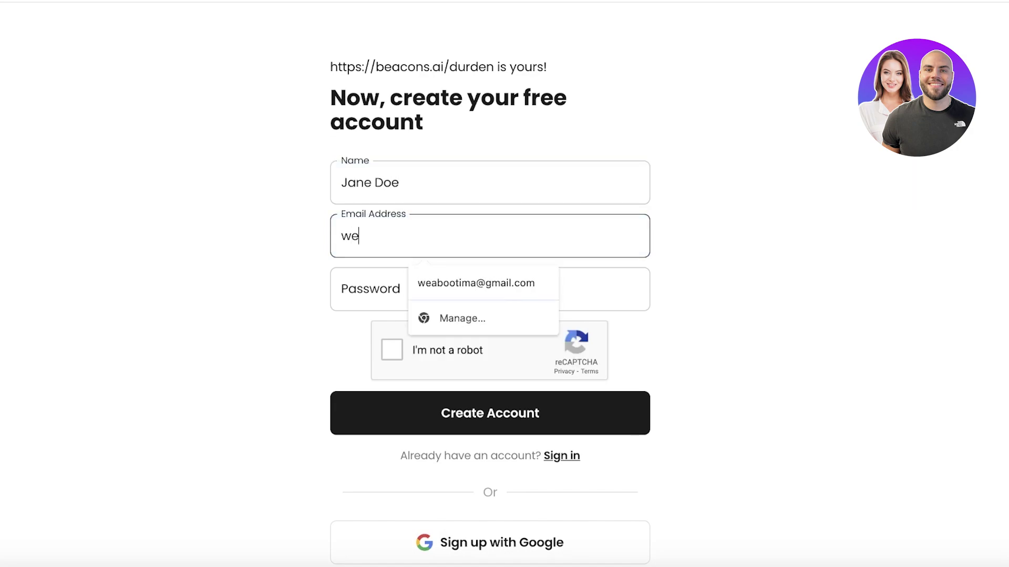
left_click(421, 283)
left_click(410, 282)
type("••")
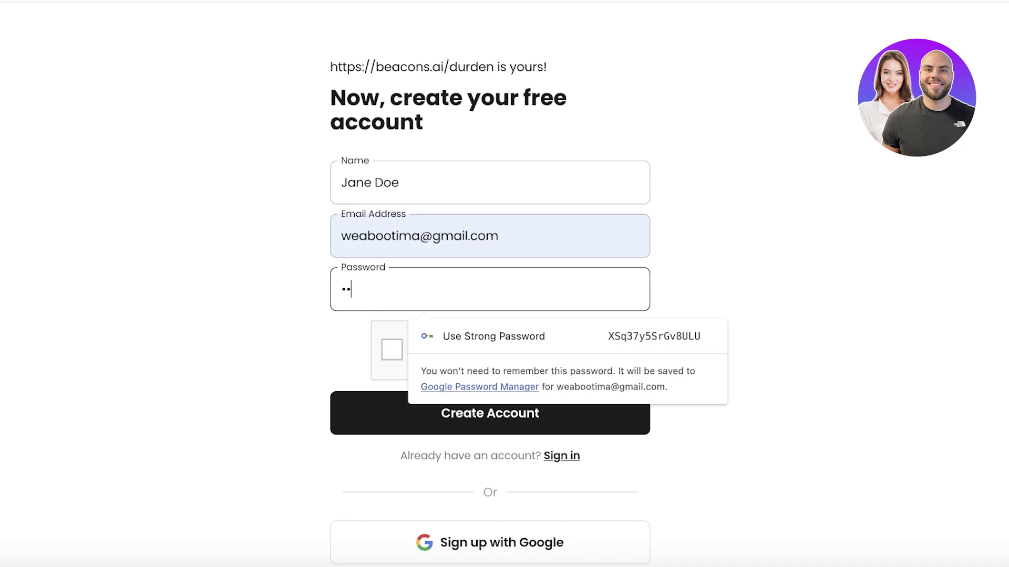
type("•••••")
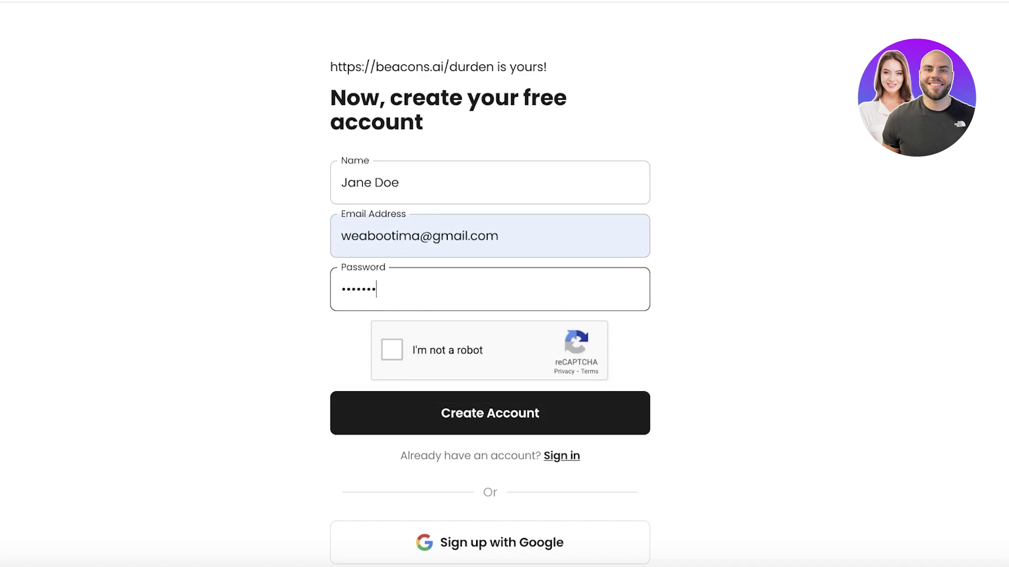
left_click(388, 348)
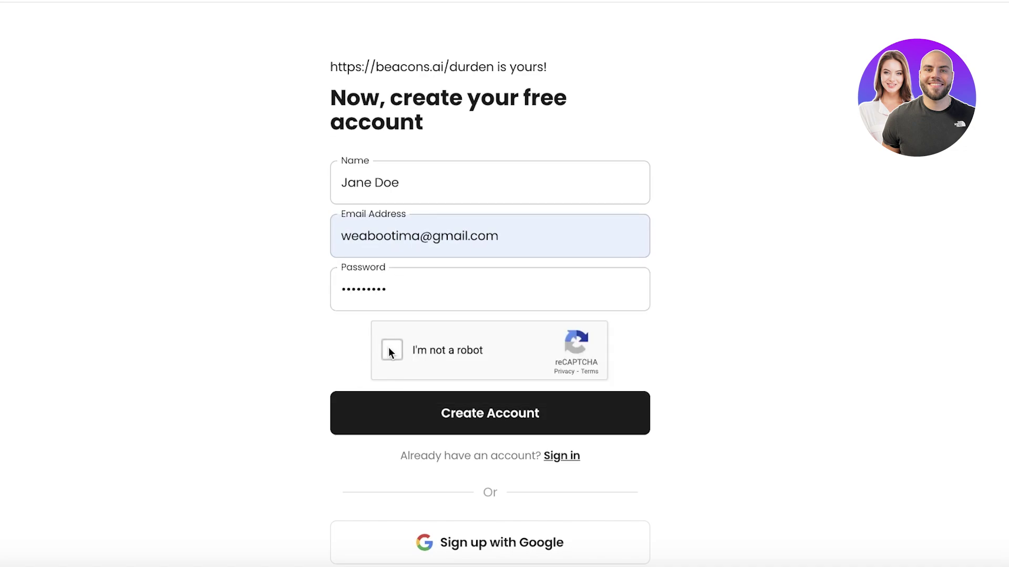
left_click(431, 422)
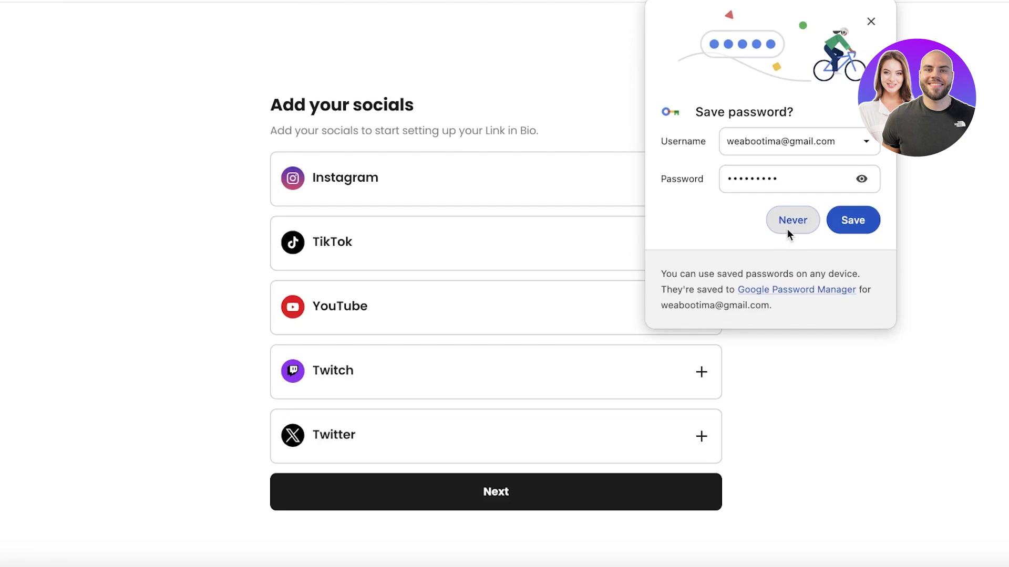
Decline saving the password and expand the YouTube entry's @ handle field.
left_click(787, 227)
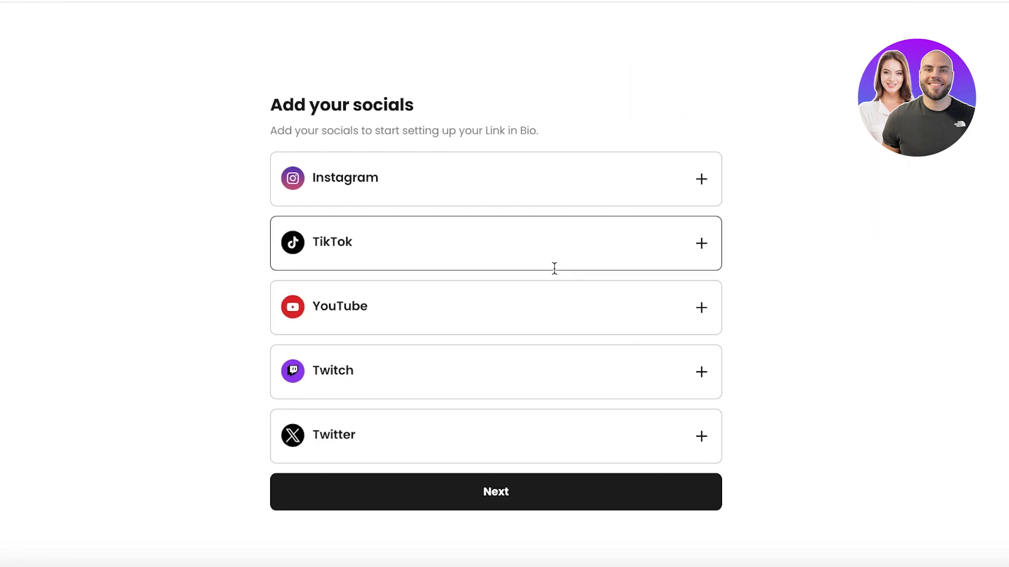
left_click(532, 312)
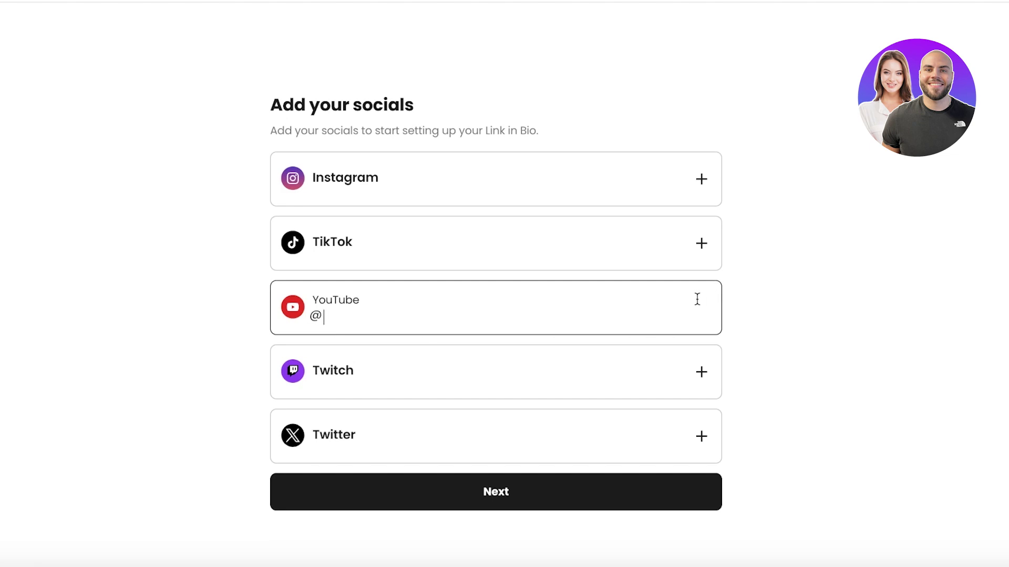
left_click(526, 170)
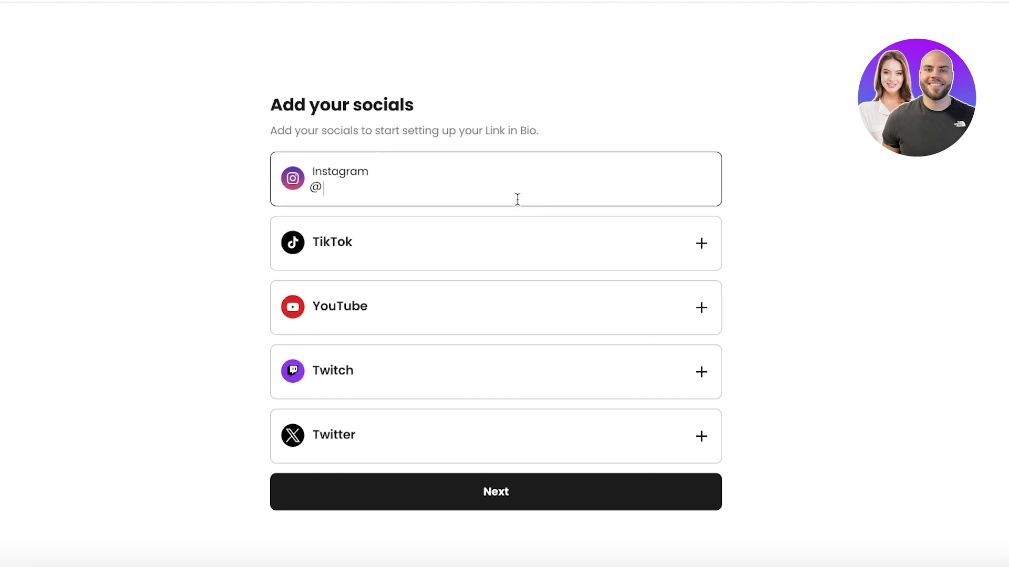
left_click(533, 230)
left_click(495, 320)
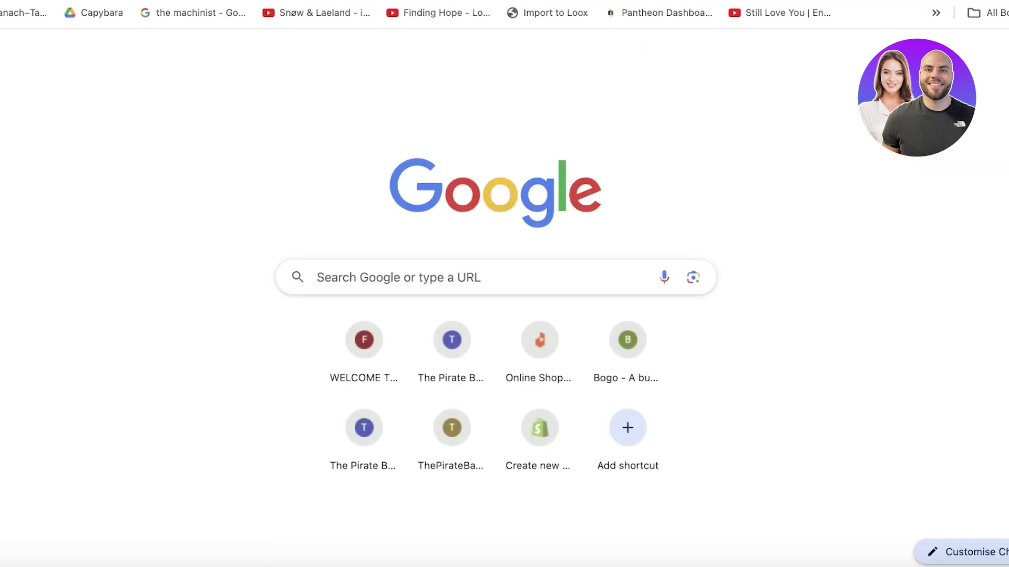
Open youtube.com and switch to the other signed-in channel account.
type("you")
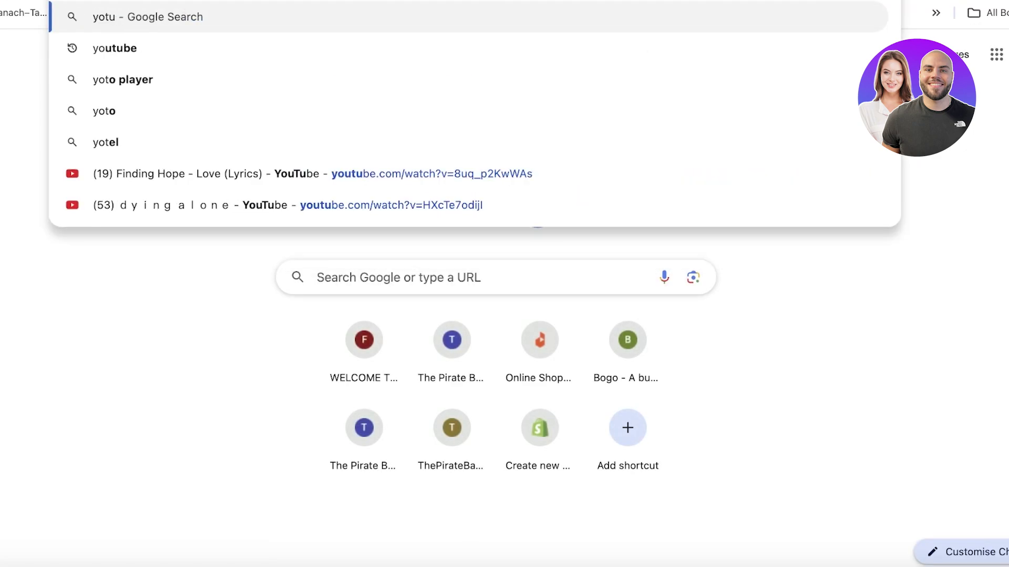
key("Return")
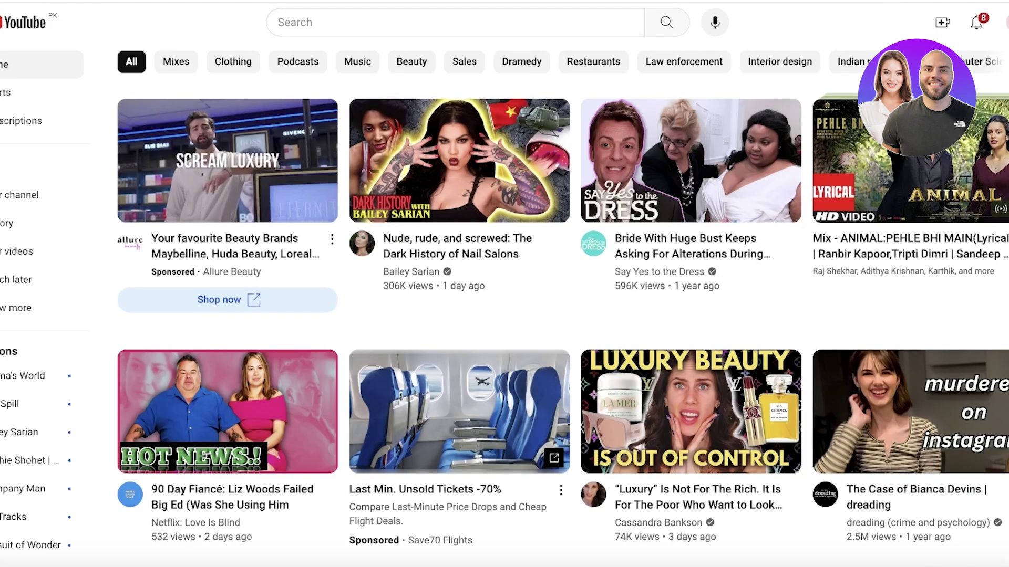
left_click(1006, 22)
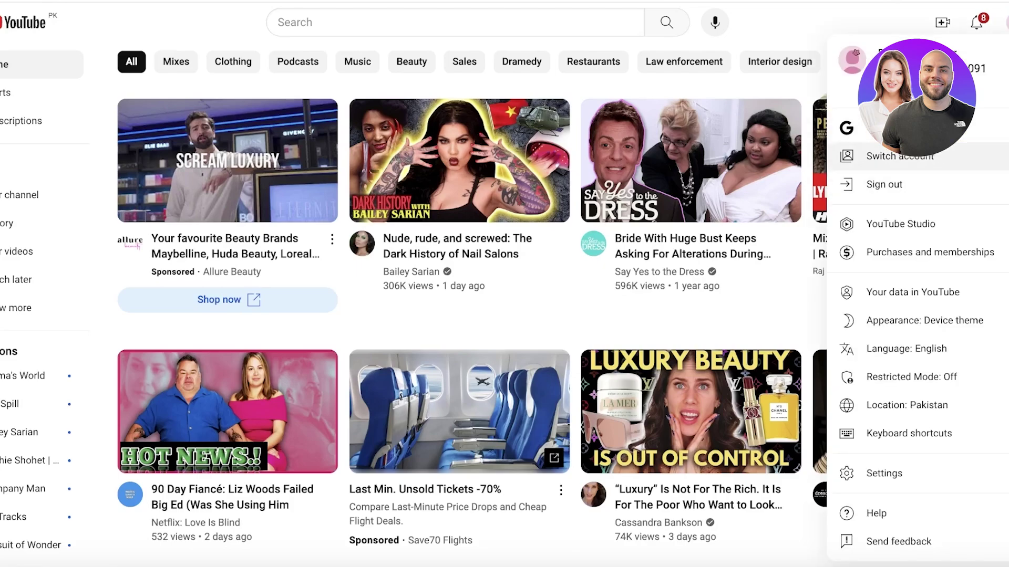
left_click(899, 156)
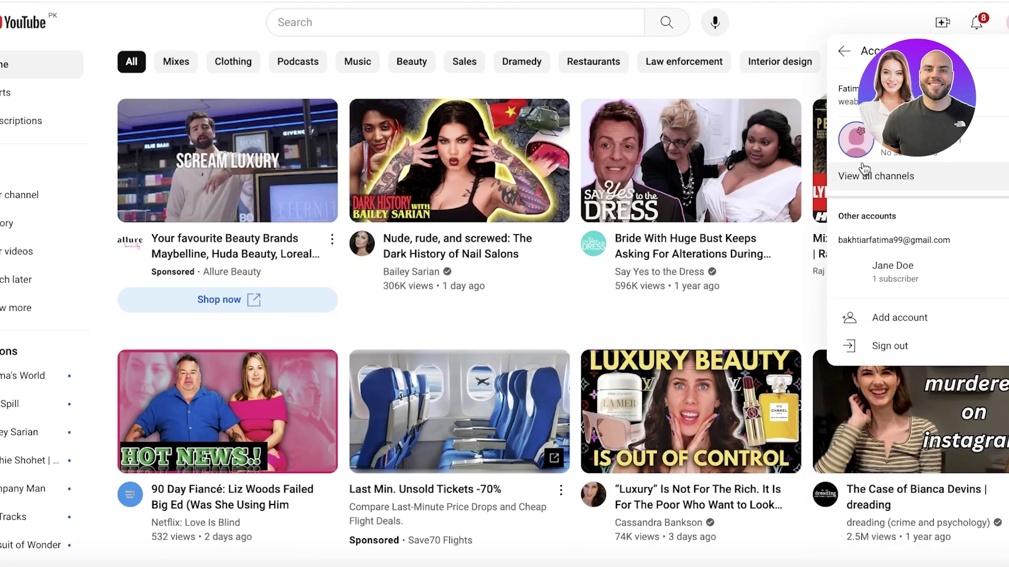
left_click(899, 281)
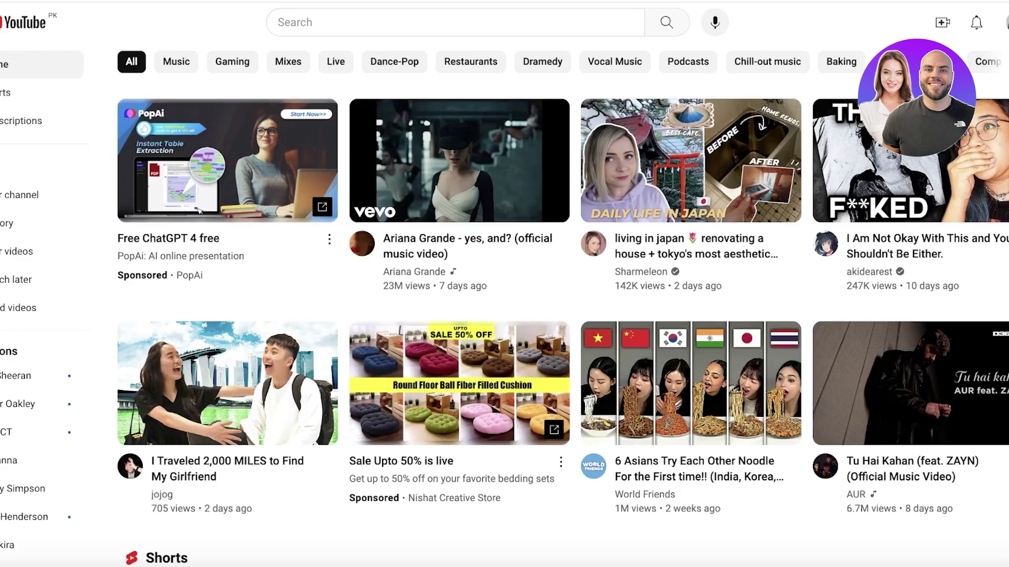
Copy that channel's handle into Beacons' YouTube field, removing the duplicate @.
left_click(1005, 22)
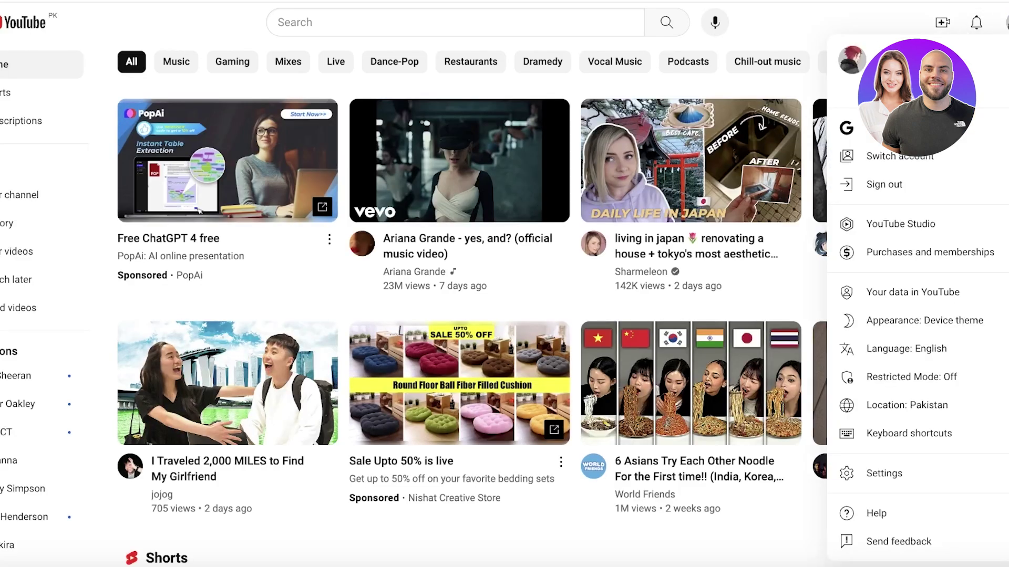
right_click(919, 71)
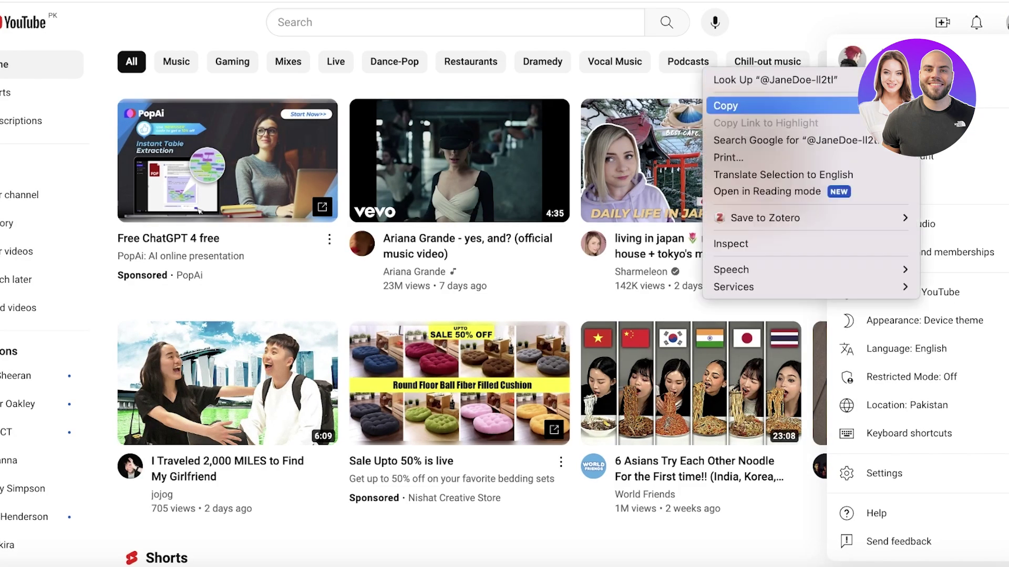
left_click(725, 105)
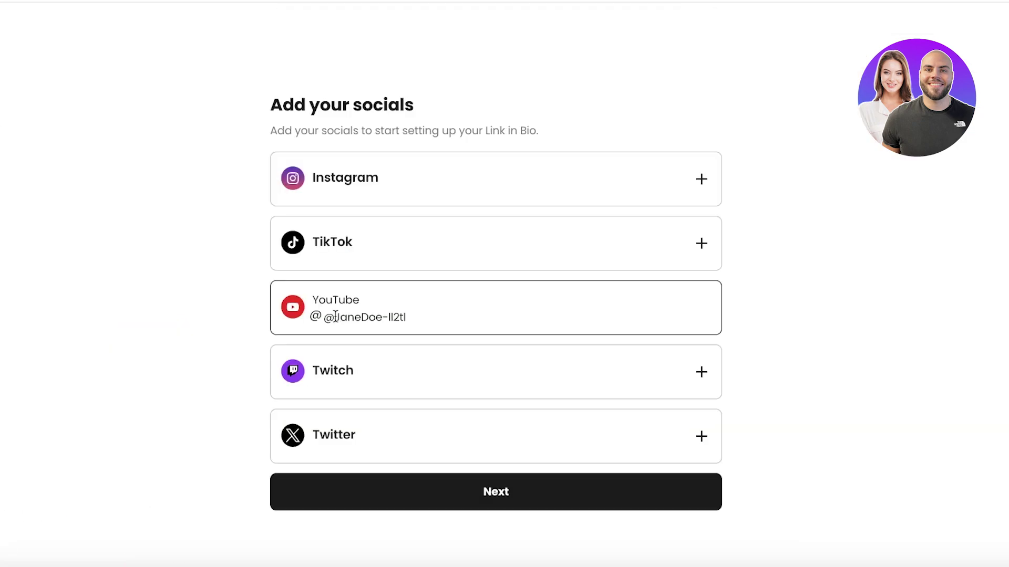
left_click(336, 317)
key("BackSpace")
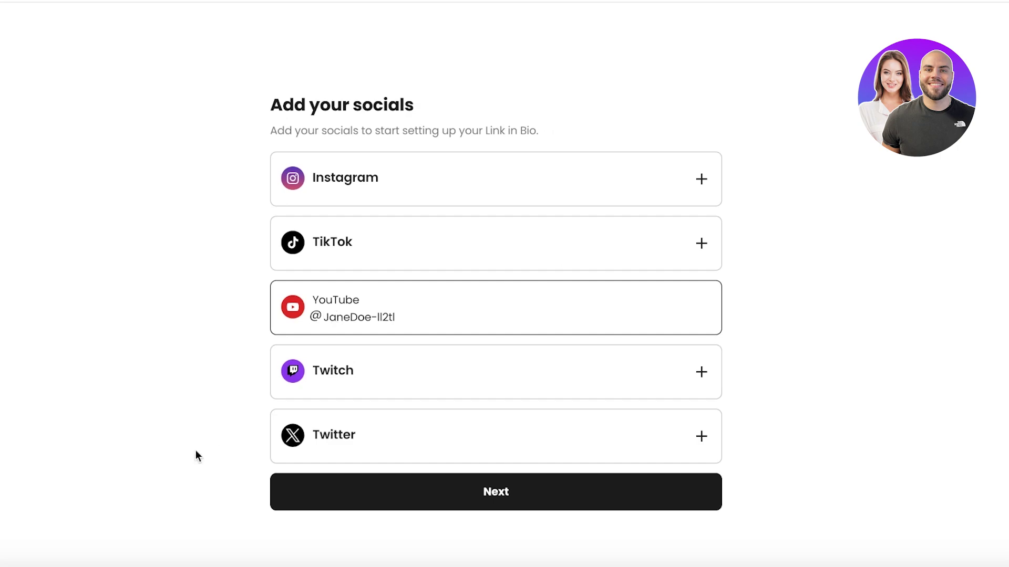
Submit the YouTube social, go through the onboarding slides, and accept the suggested profile photo.
left_click(479, 477)
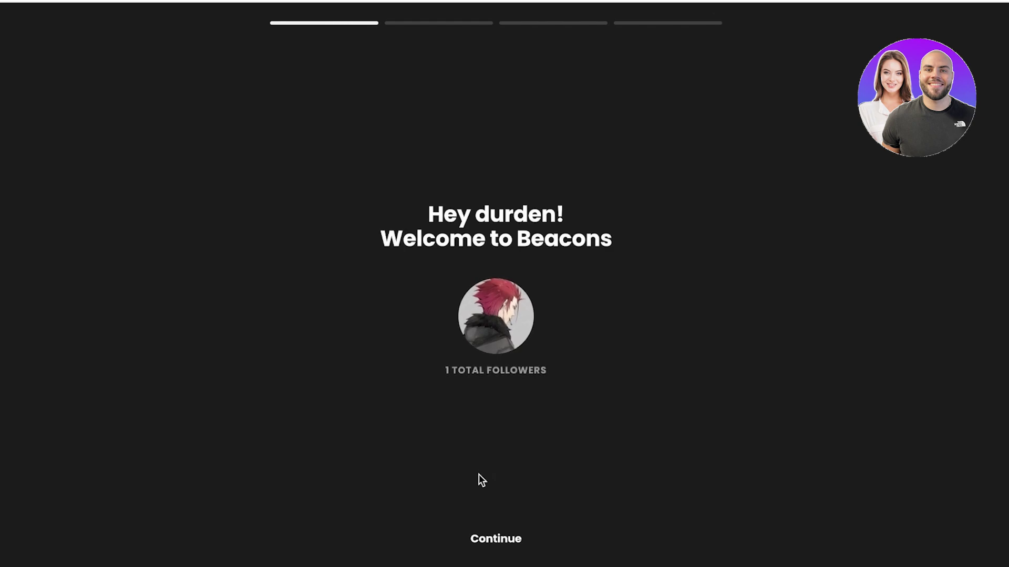
left_click(523, 548)
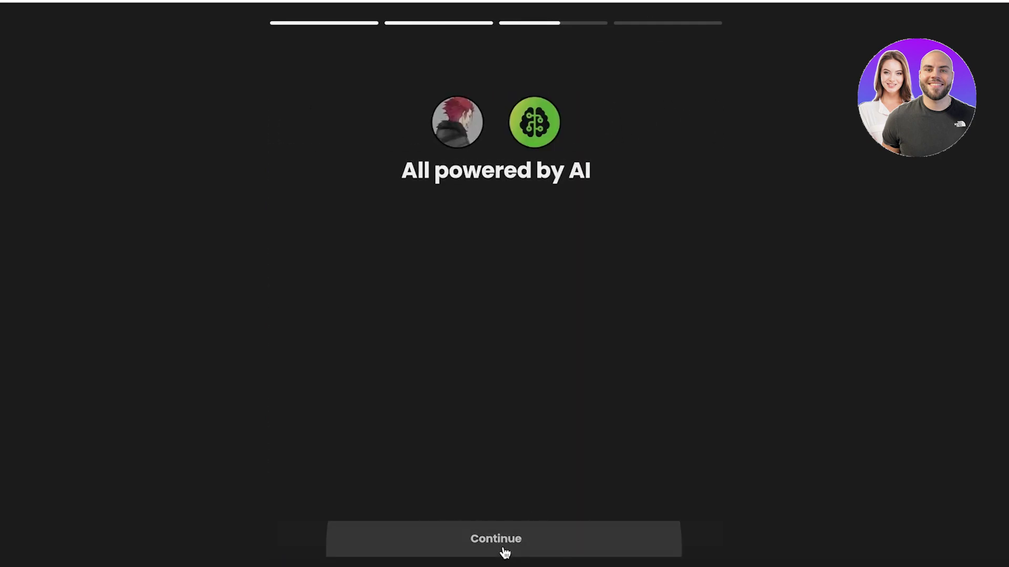
left_click(505, 549)
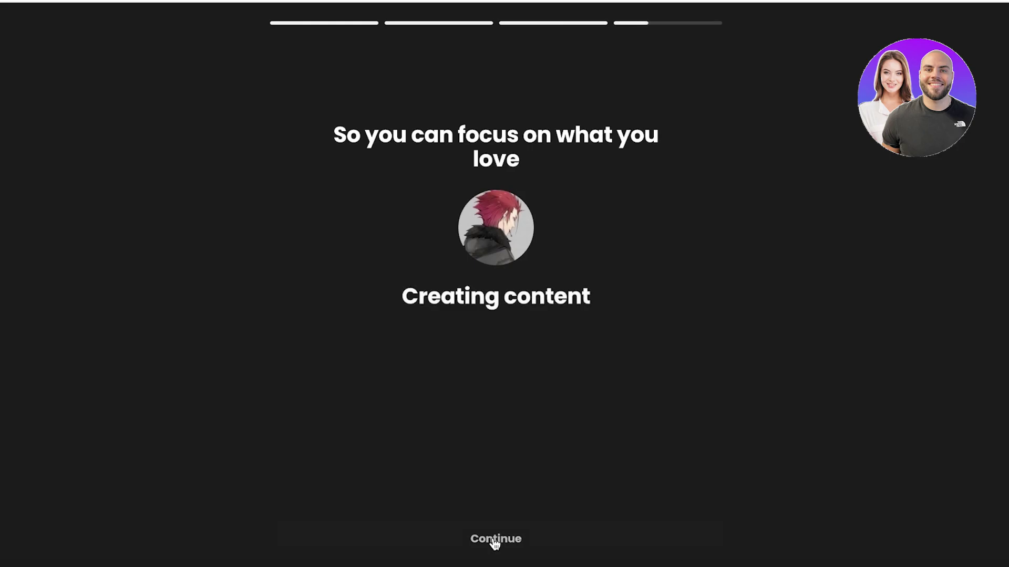
left_click(494, 541)
left_click(489, 549)
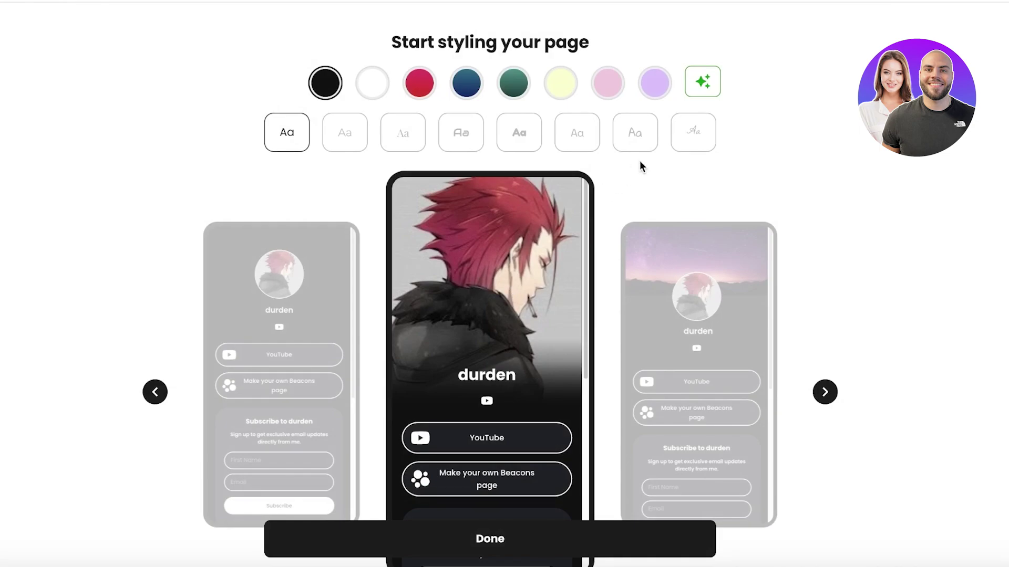
Try the Rose, Lemon and Royal lavender theme colours, settling back on Rose.
left_click(604, 87)
left_click(565, 87)
left_click(598, 93)
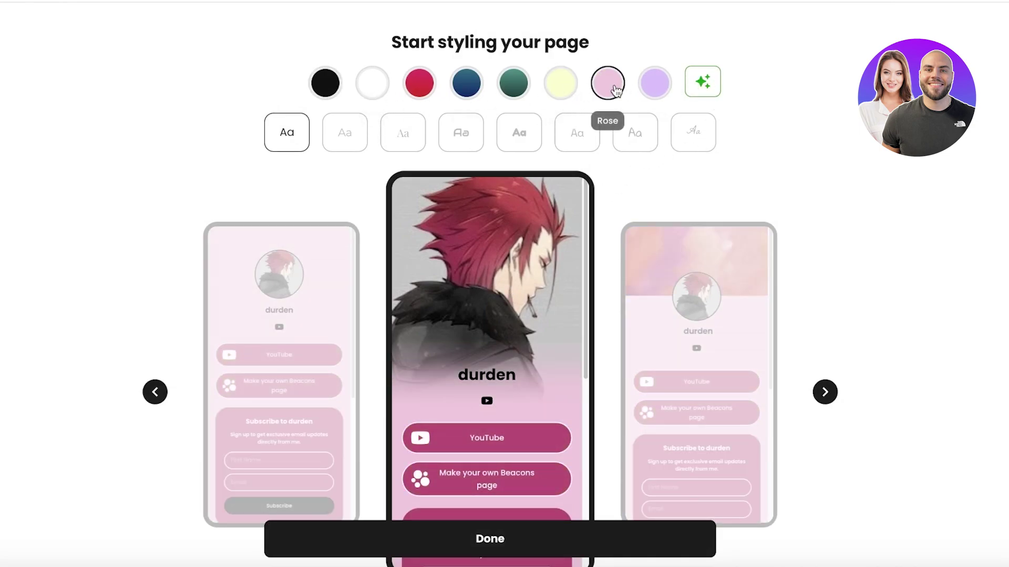
left_click(650, 93)
left_click(608, 87)
scroll(608, 89, "down", 3)
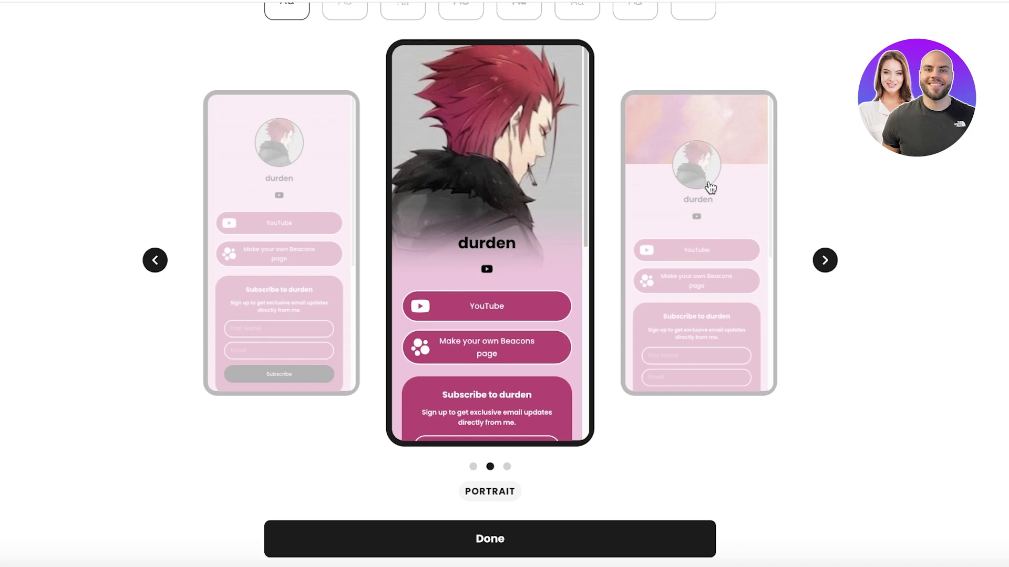
scroll(667, 206, "up", 3)
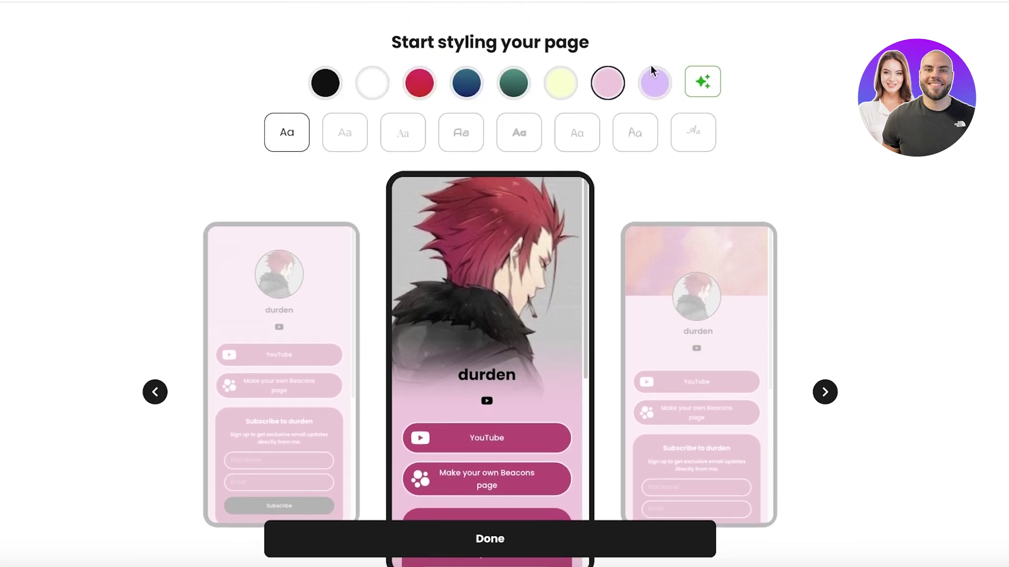
Generate an AI colour palette and preview the third page layout.
left_click(692, 87)
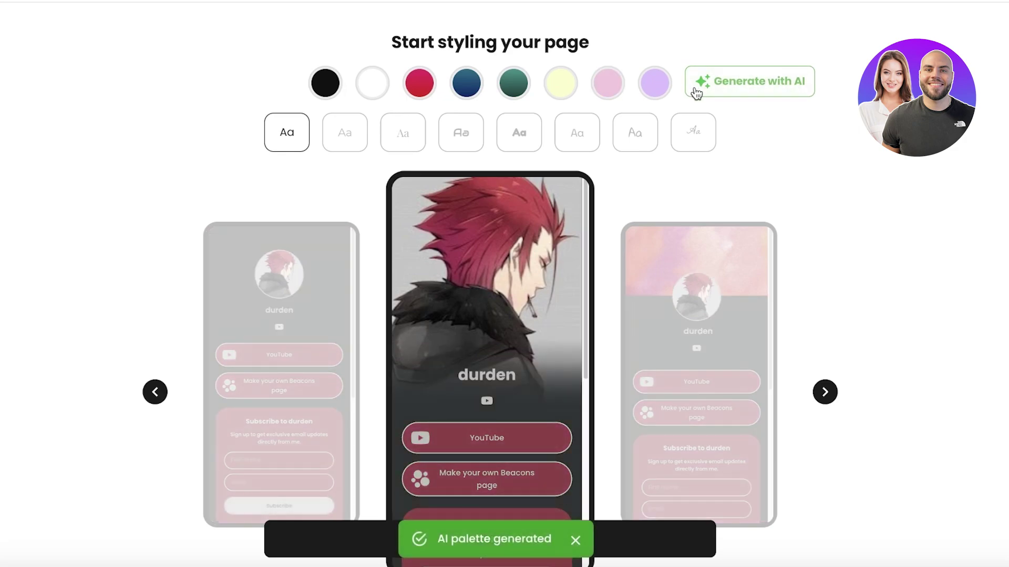
scroll(696, 93, "down", 3)
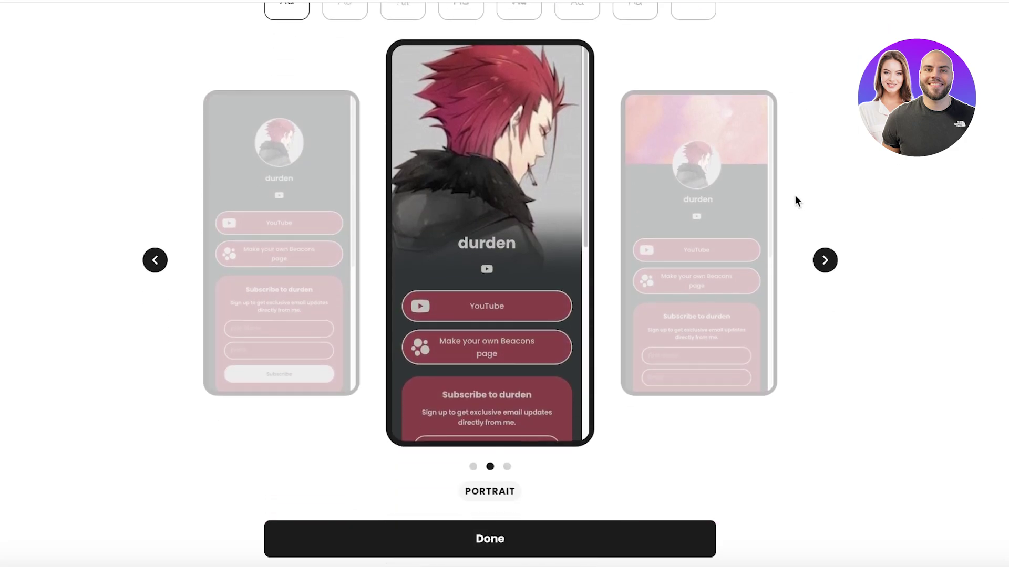
left_click(825, 261)
scroll(650, 285, "up", 3)
scroll(555, 280, "down", 5)
scroll(555, 279, "up", 2)
scroll(554, 280, "down", 2)
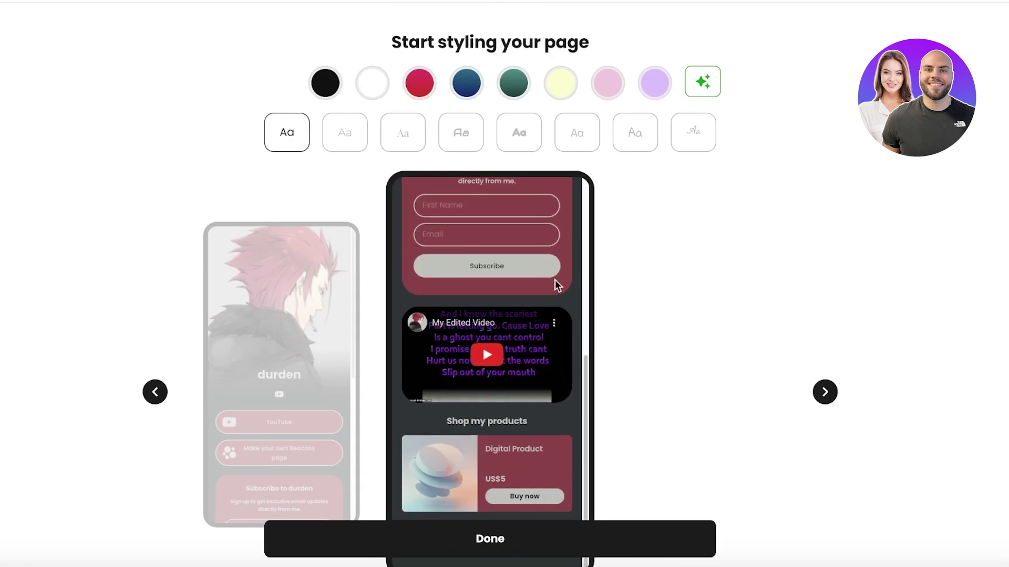
scroll(411, 352, "down", 3)
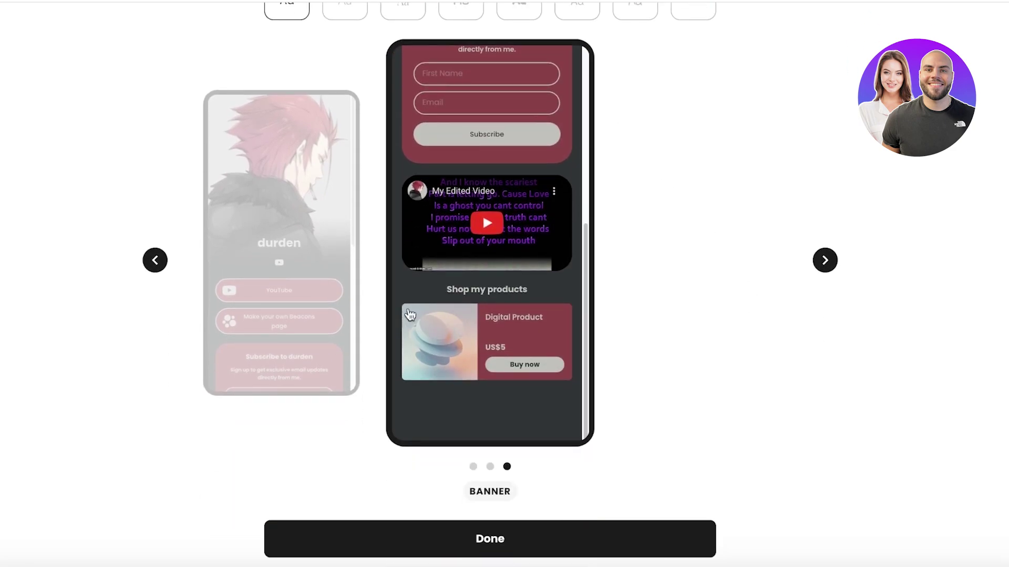
Compare the Portrait and Classic layouts, then choose the Banner layout.
left_click(284, 308)
left_click(280, 303)
left_click(674, 247)
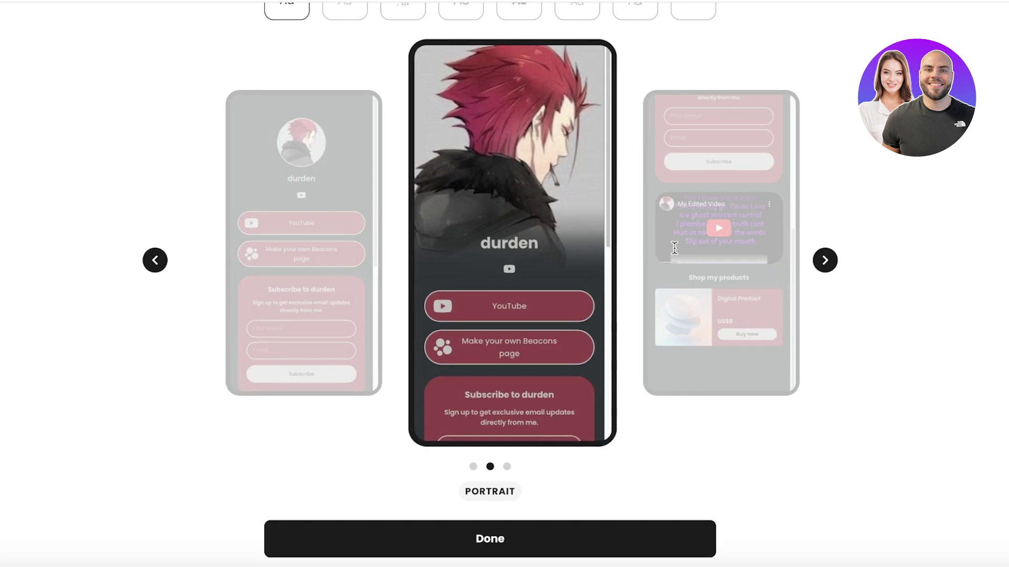
left_click(751, 215)
scroll(549, 248, "up", 5)
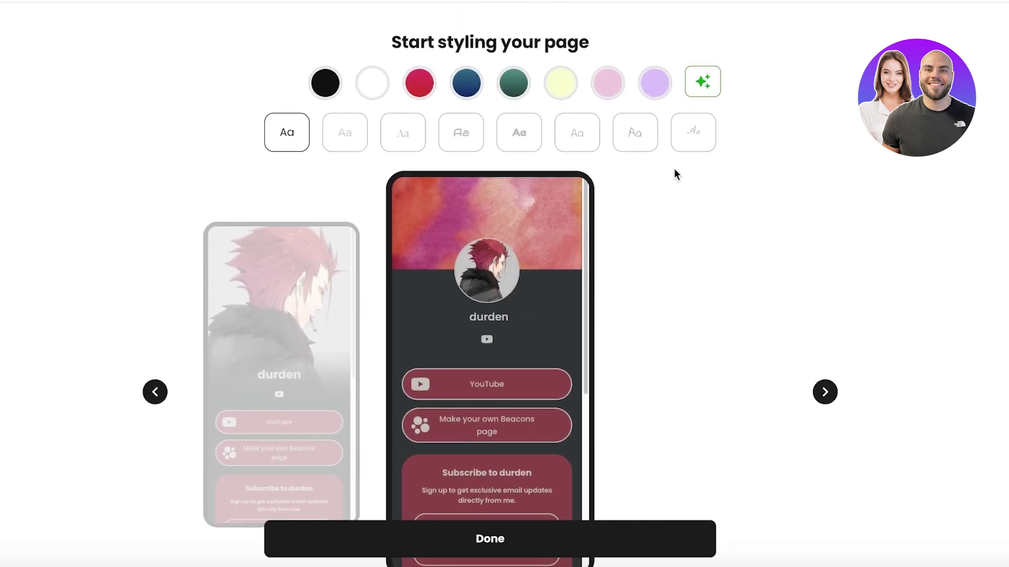
Set the page font to Montserrat and pick the pink colour theme.
left_click(413, 141)
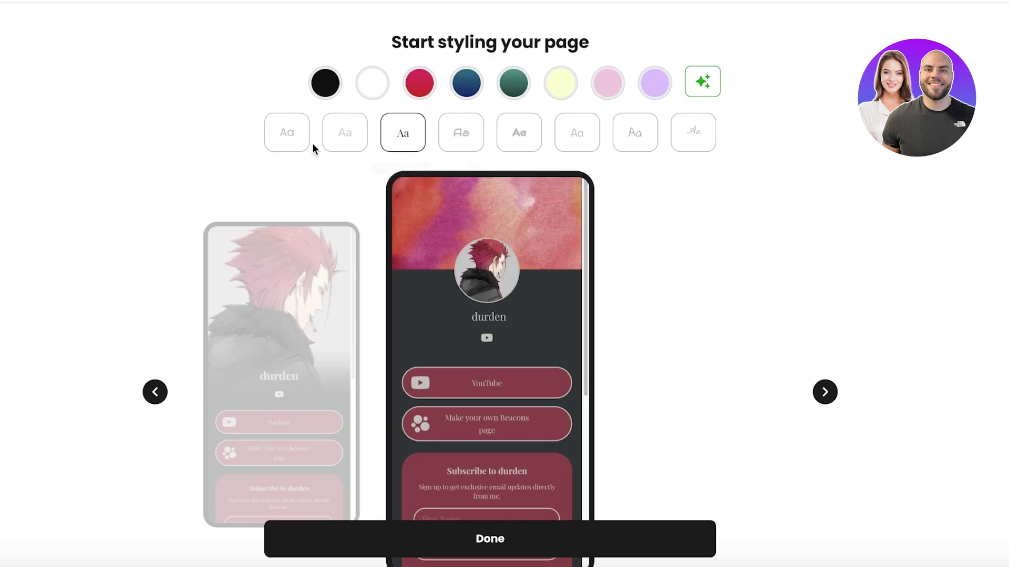
left_click(336, 143)
scroll(708, 221, "down", 3)
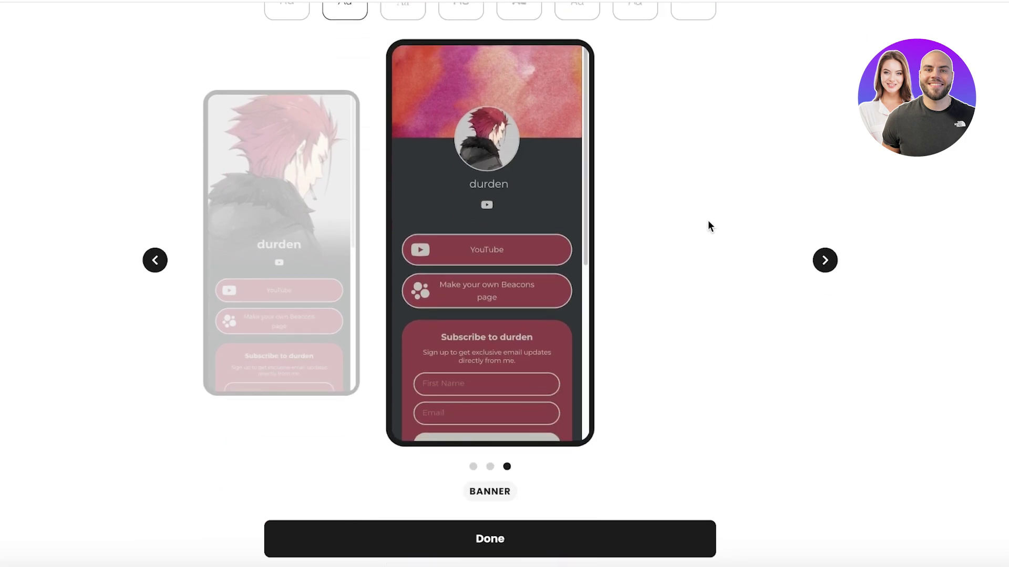
scroll(663, 361, "up", 3)
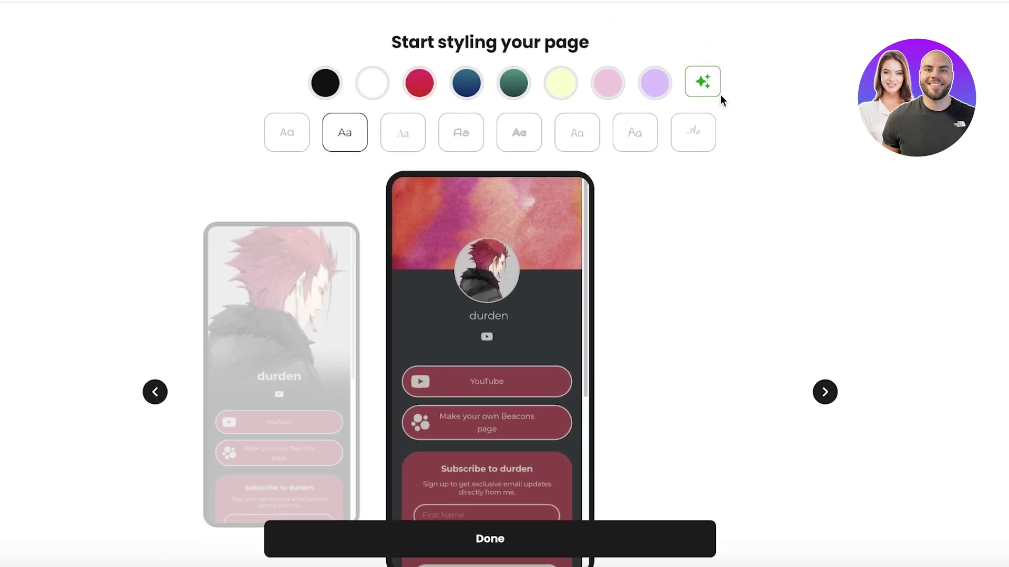
left_click(608, 79)
scroll(632, 270, "down", 3)
Finish styling, opt in to brand deals, dismiss the upgrade offer, and skip the custom domain.
left_click(570, 537)
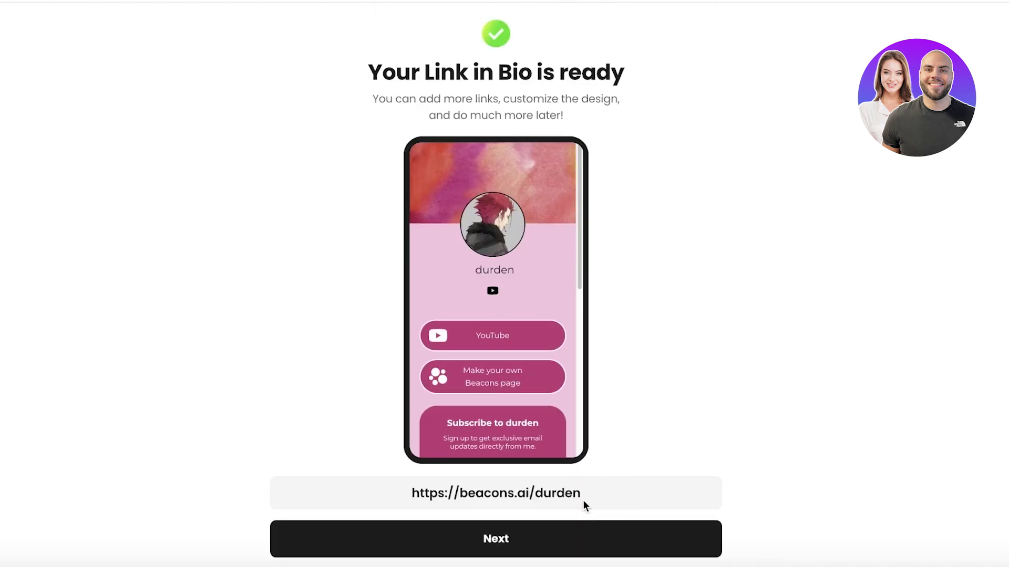
left_click(482, 537)
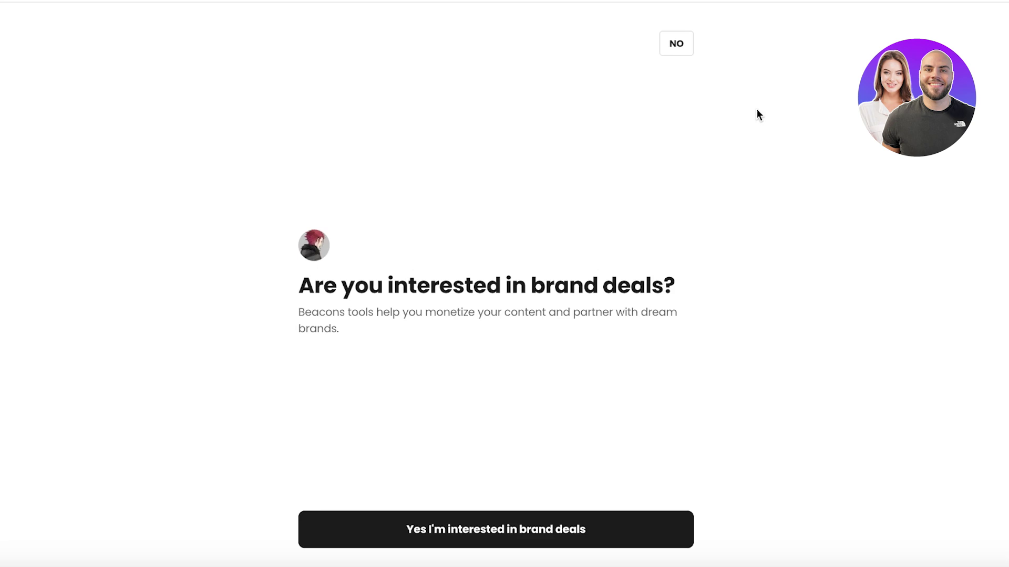
left_click(568, 537)
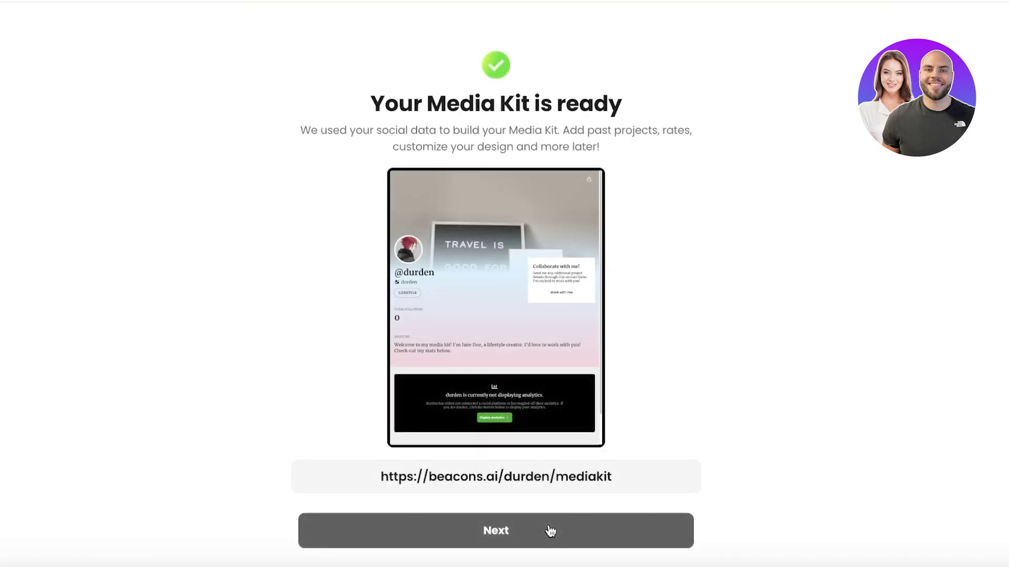
left_click(550, 532)
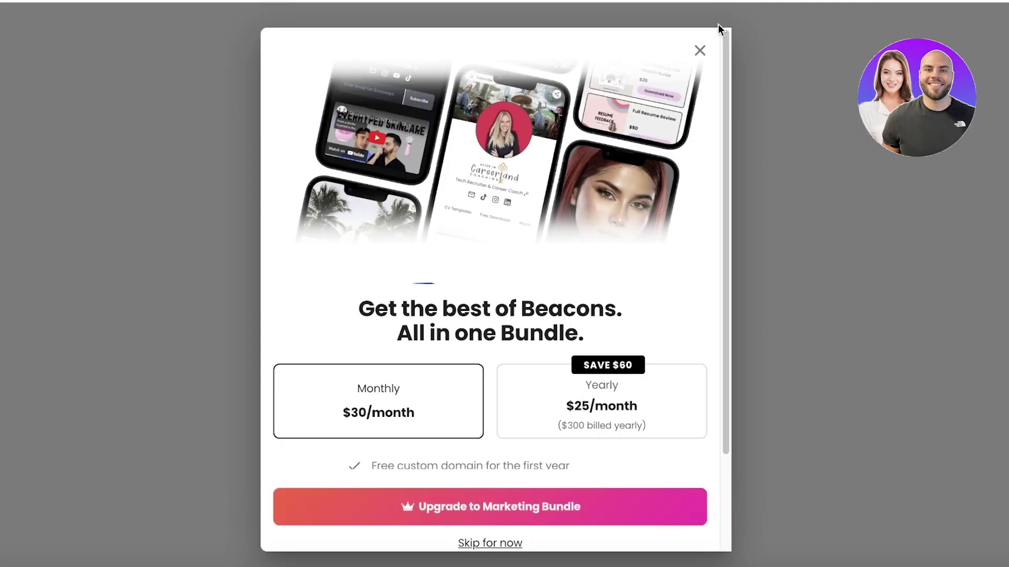
left_click(700, 50)
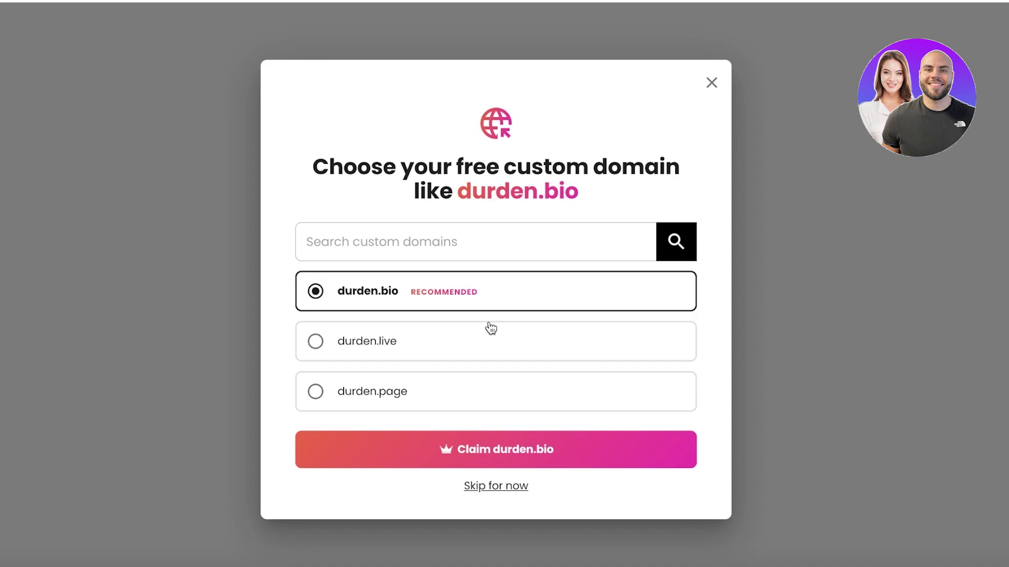
left_click(493, 490)
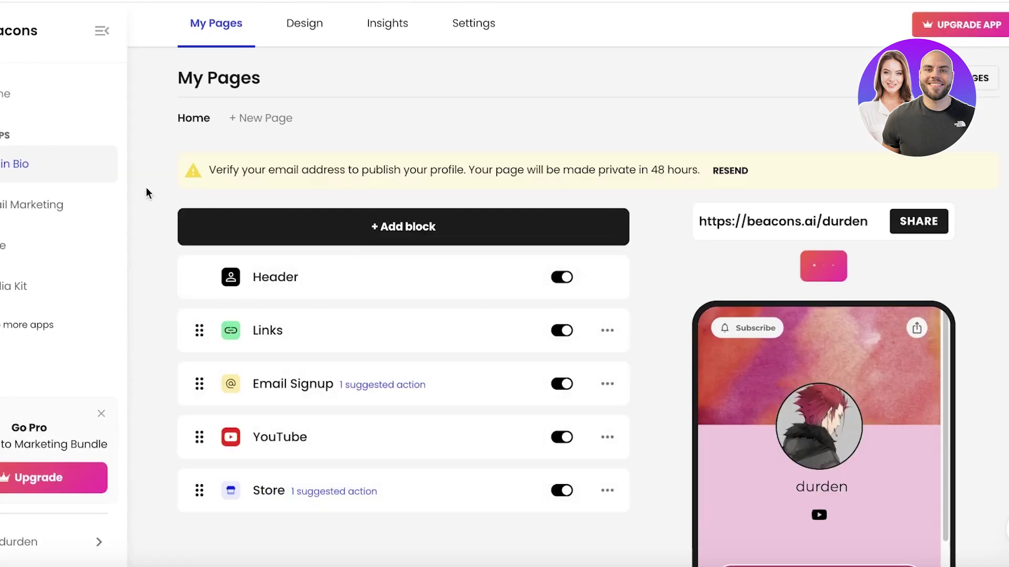
Delete the Email Signup block and open the empty Store block's product options.
scroll(529, 209, "down", 3)
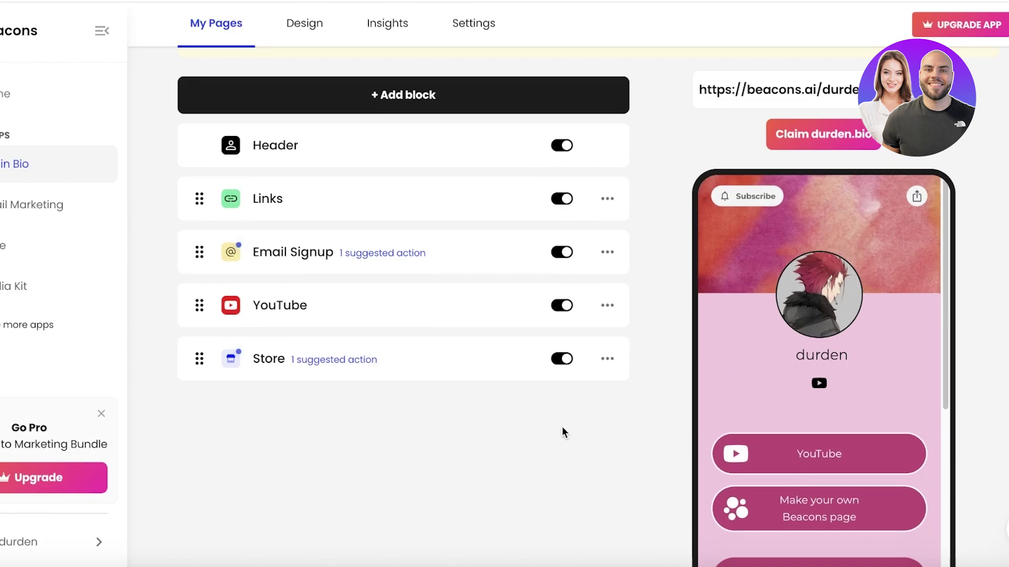
scroll(551, 226, "down", 1)
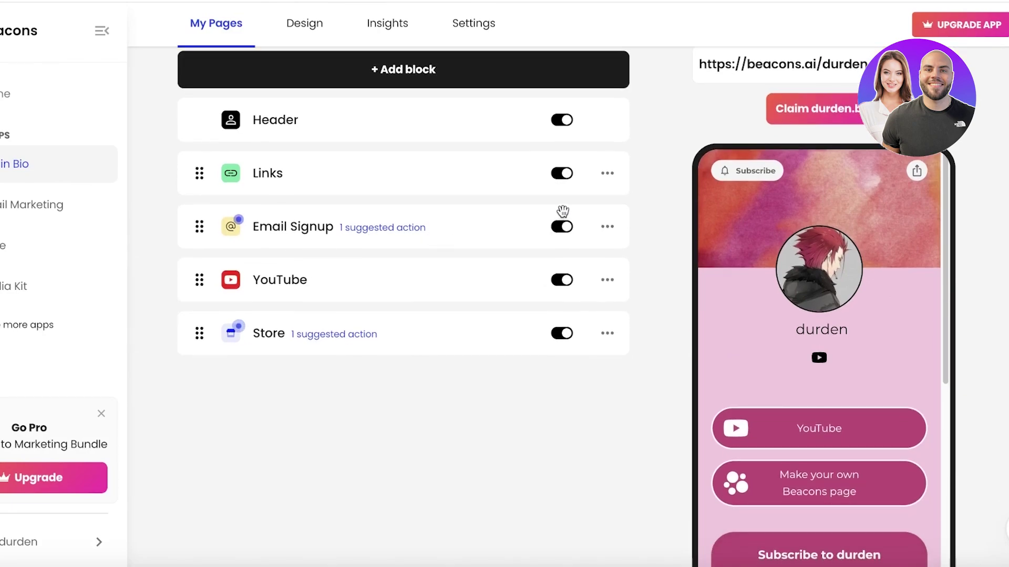
left_click(597, 234)
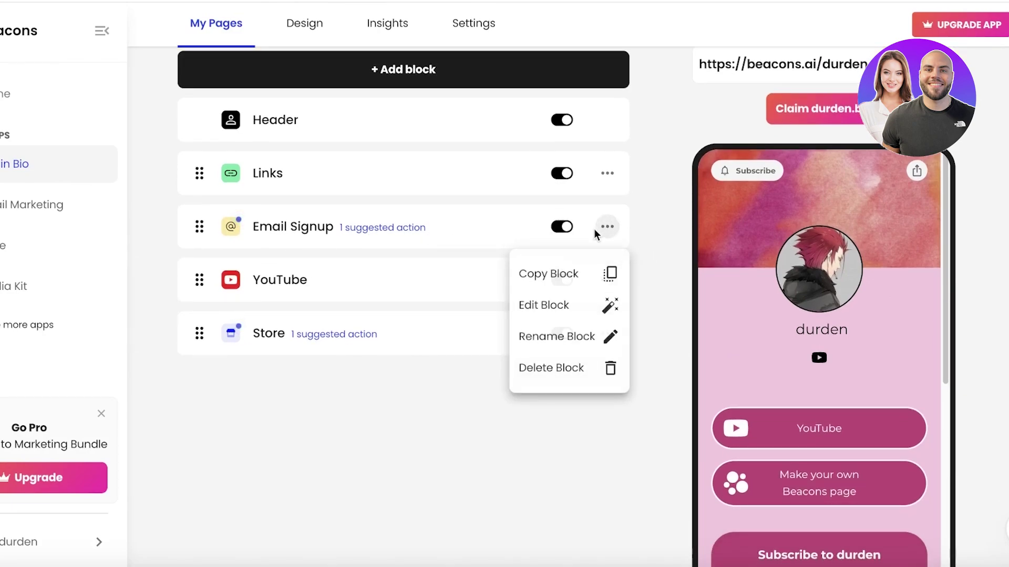
left_click(533, 365)
left_click(565, 338)
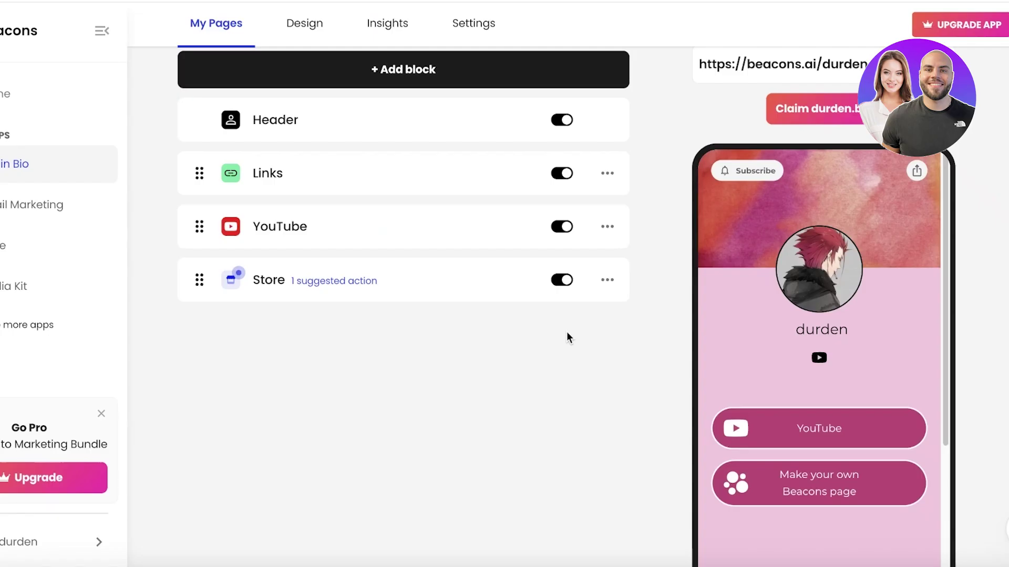
left_click(455, 287)
scroll(321, 278, "down", 5)
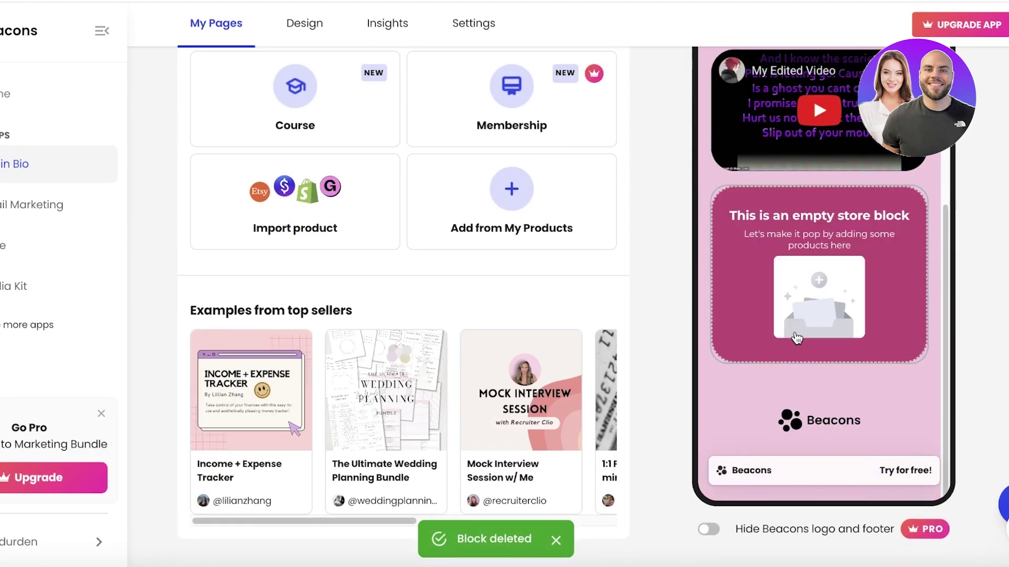
scroll(189, 302, "up", 5)
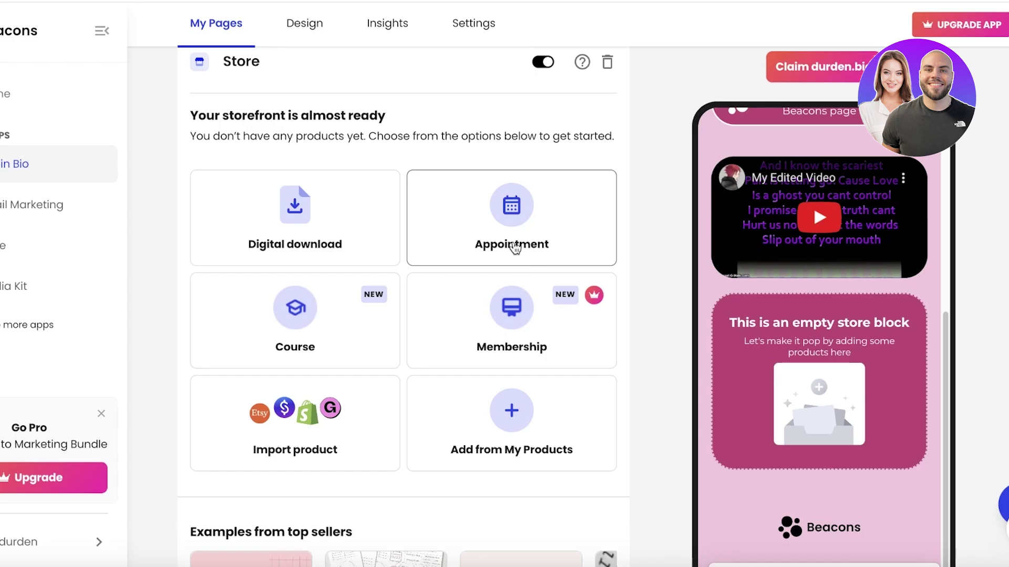
Start an Appointment product and step through the product builder's guided tour.
left_click(515, 248)
left_click(478, 365)
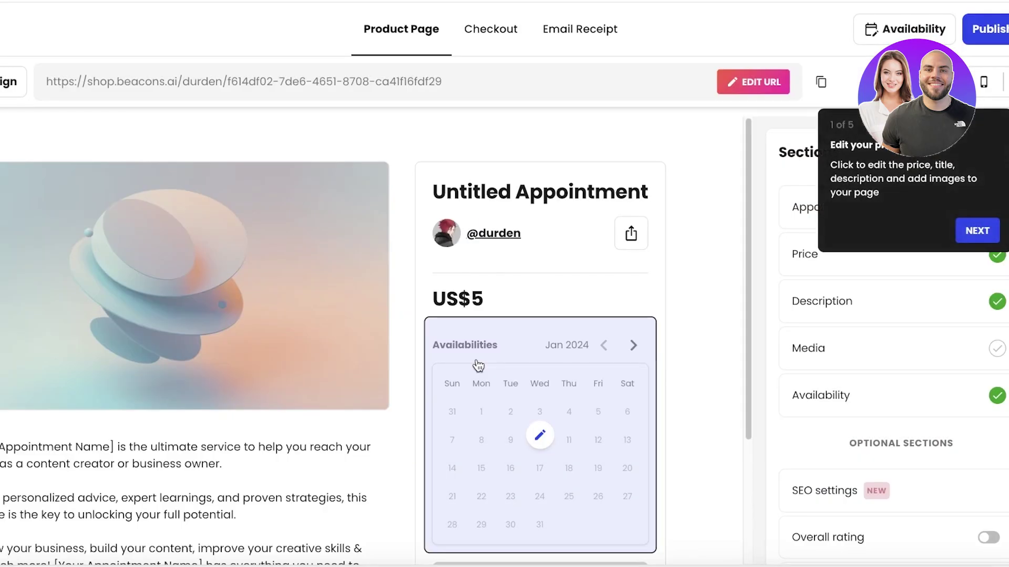
left_click(976, 230)
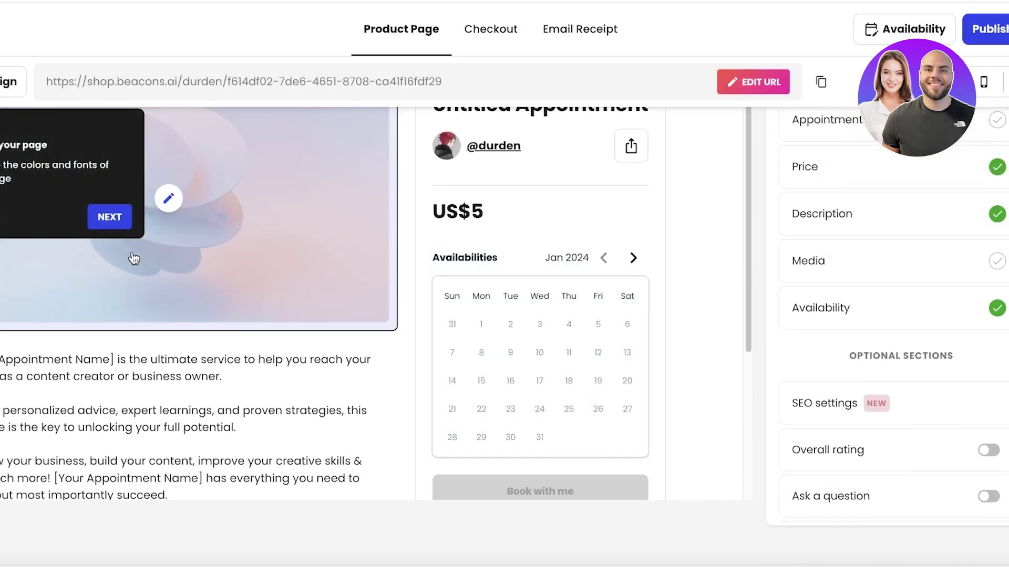
left_click(110, 216)
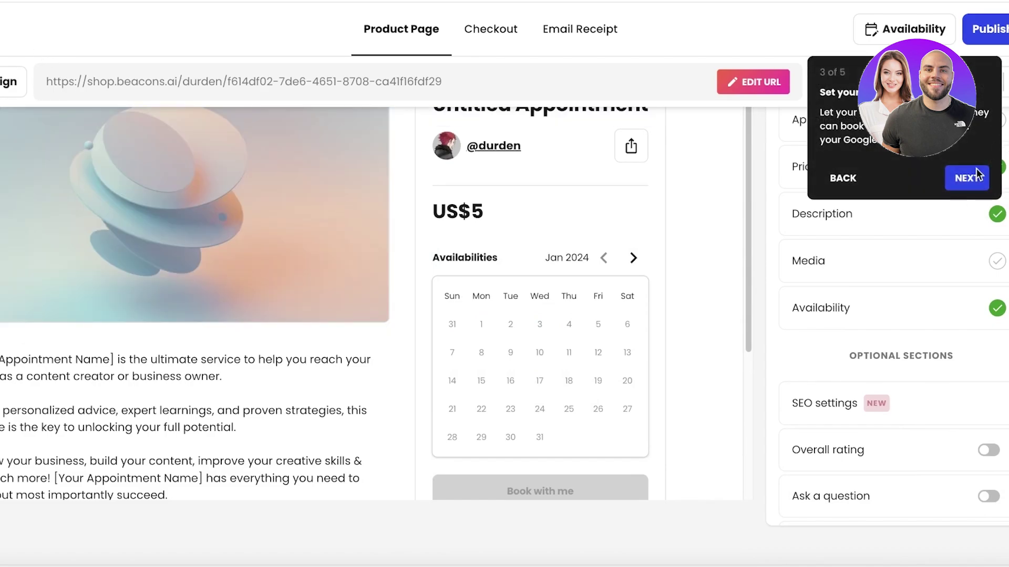
left_click(960, 185)
left_click(556, 164)
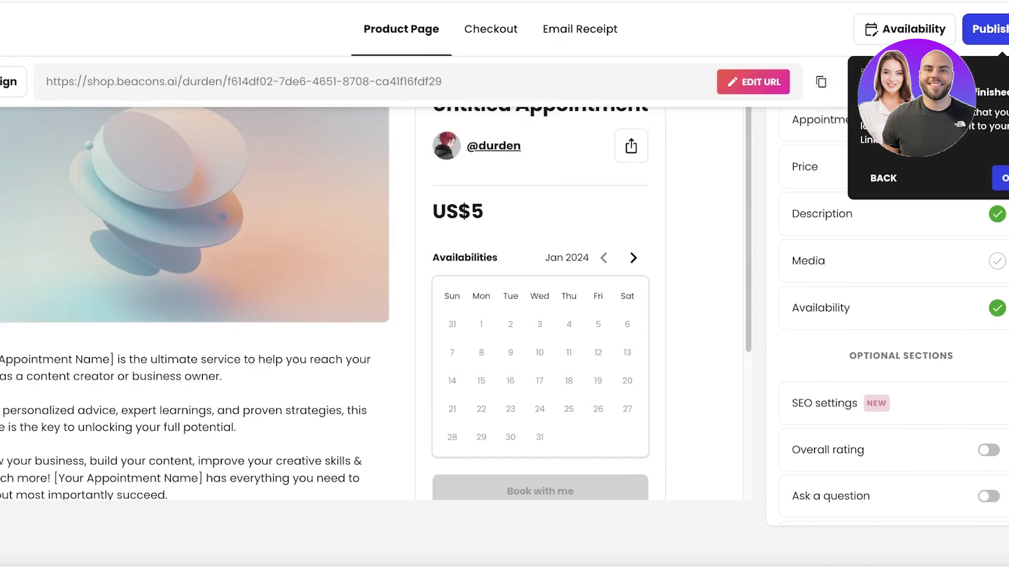
Discard the unsaved appointment product and go to the Store app's start page.
left_click(428, 357)
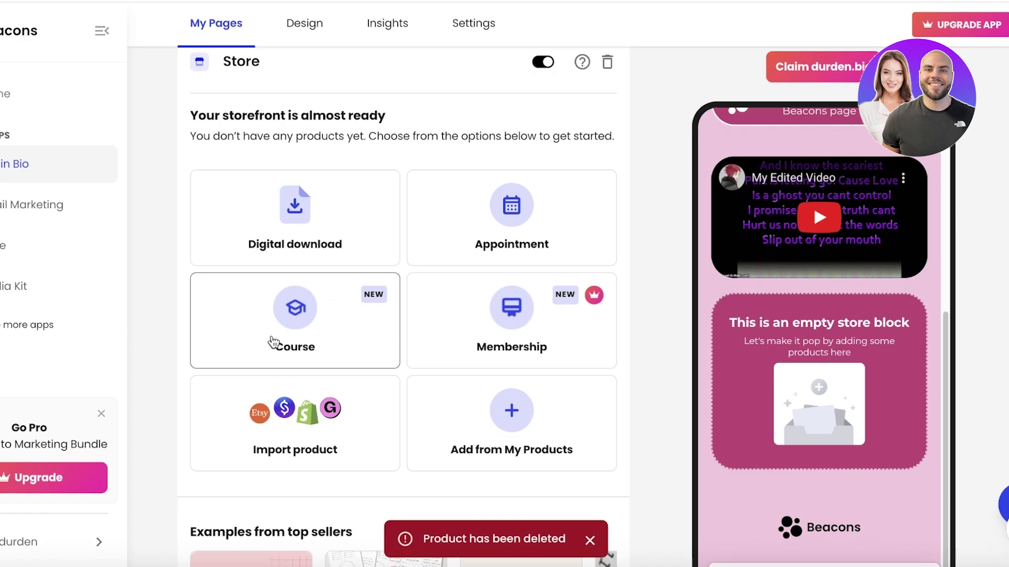
scroll(272, 345, "down", 4)
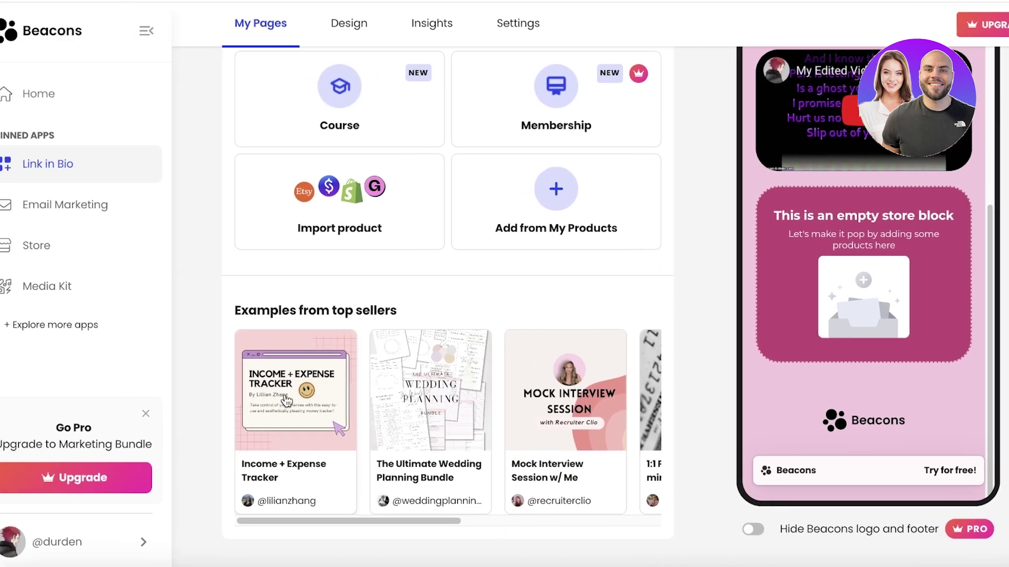
scroll(499, 395, "up", 8)
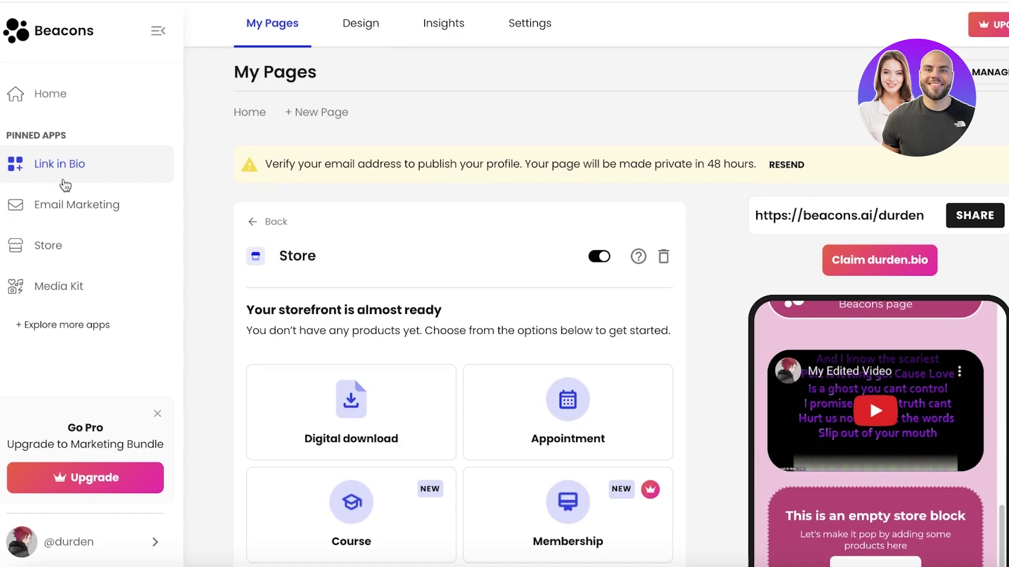
left_click(40, 257)
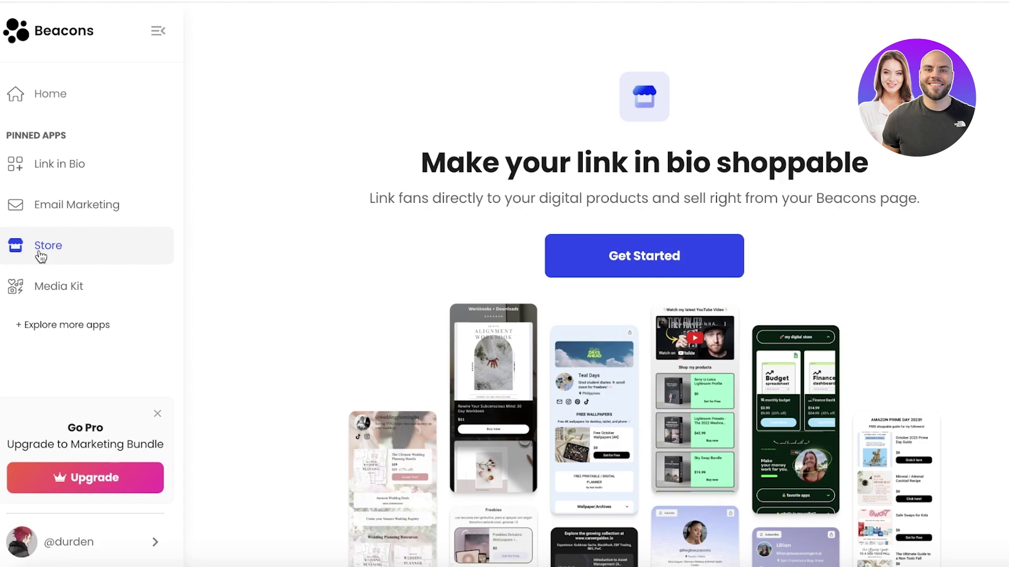
Start setting up the store and create a new digital product.
left_click(637, 266)
scroll(461, 338, "down", 3)
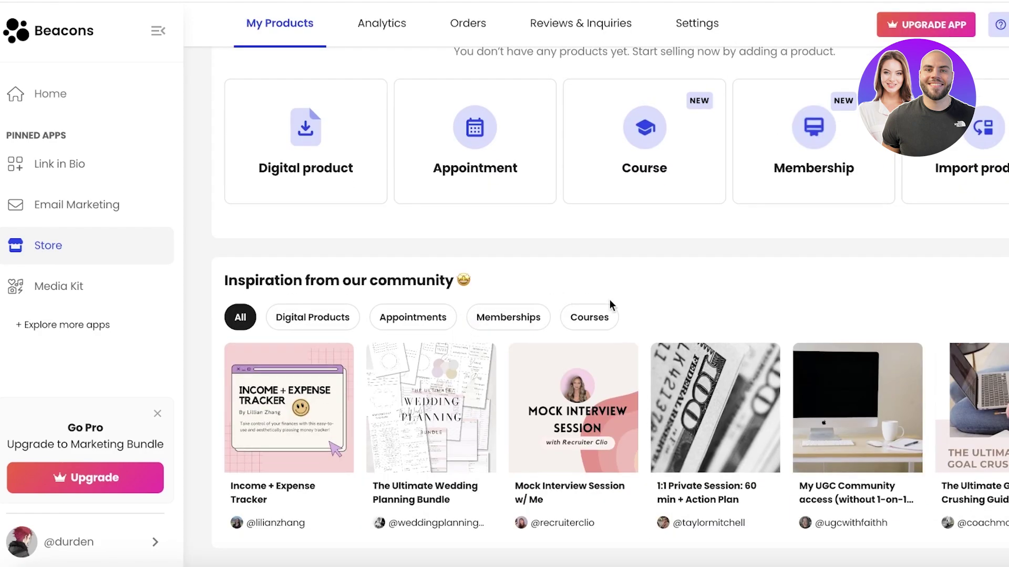
scroll(759, 189, "up", 3)
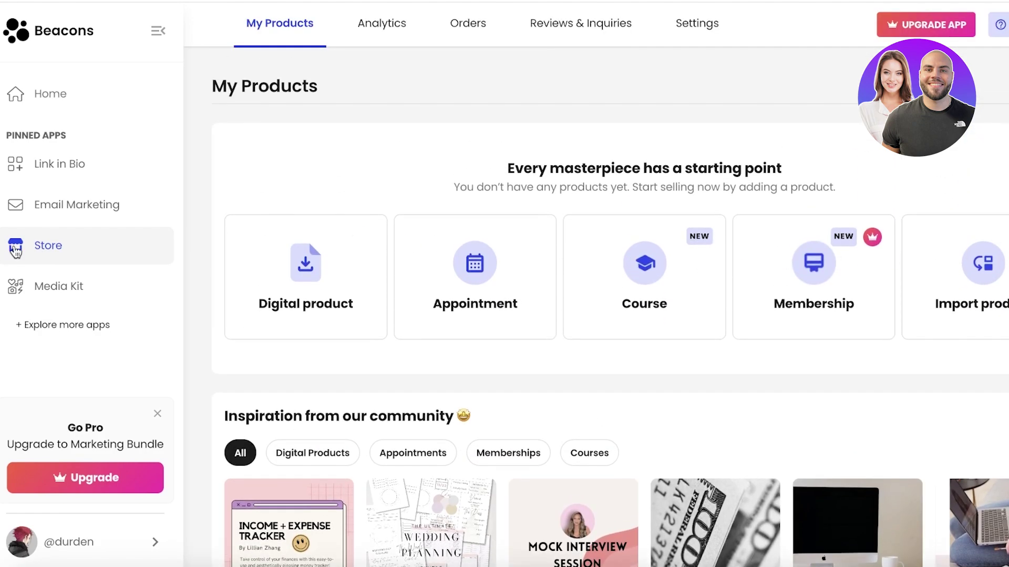
left_click(352, 301)
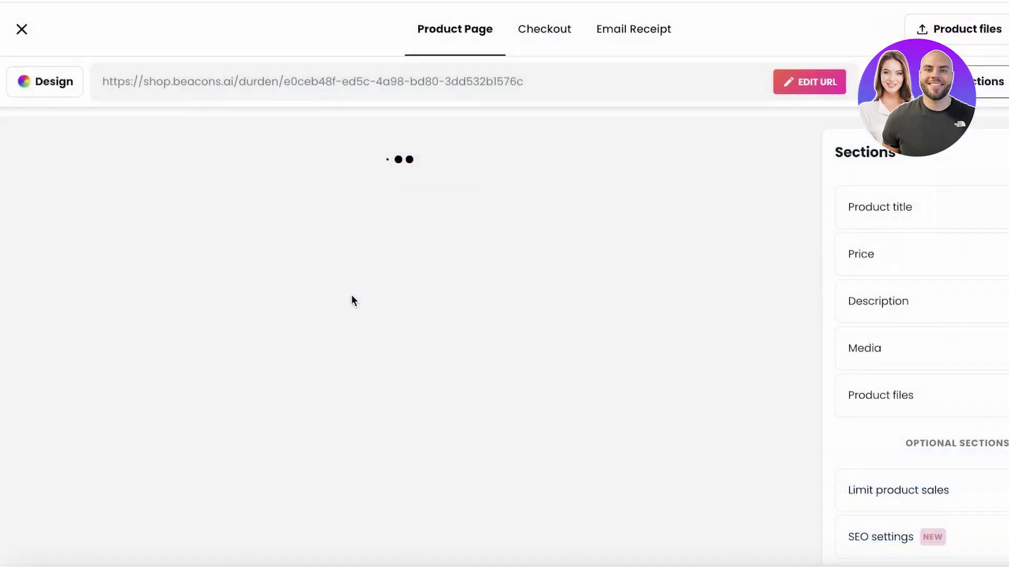
scroll(421, 317, "down", 5)
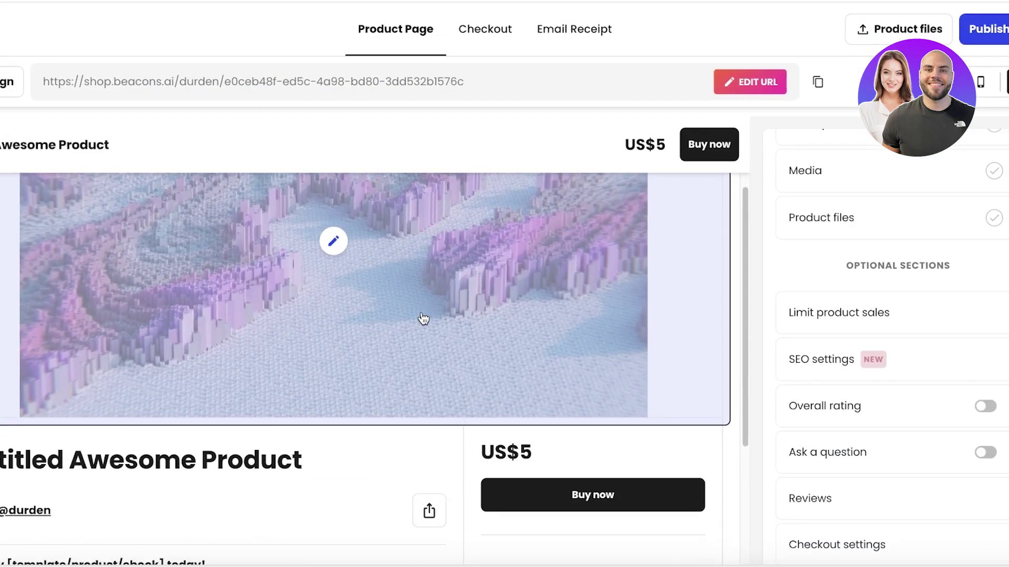
scroll(551, 273, "up", 2)
scroll(912, 177, "up", 5)
Rename the product from 'Untitled Awesome Product' to 'AI Painting'.
left_click(873, 183)
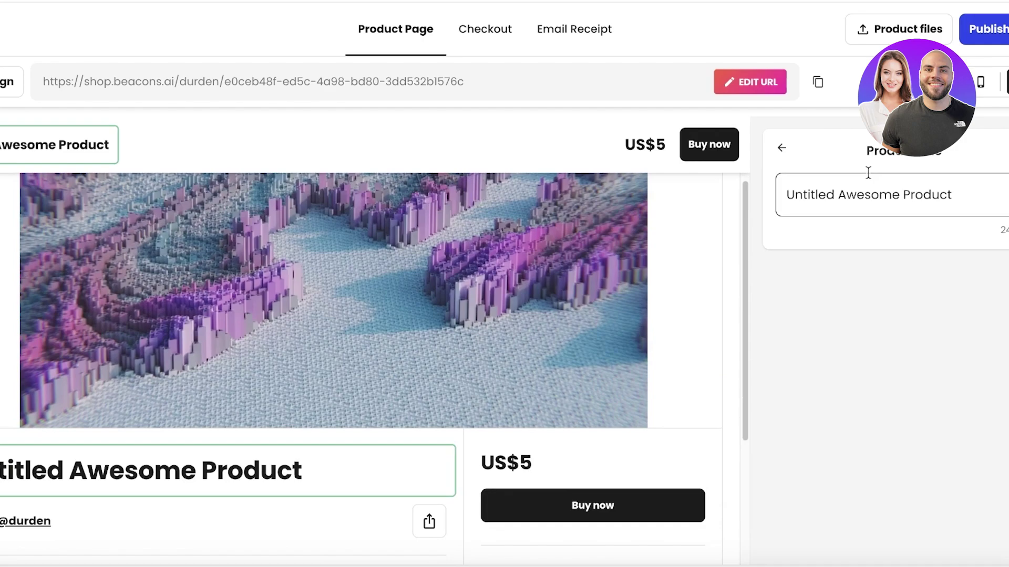
triple_click(871, 193)
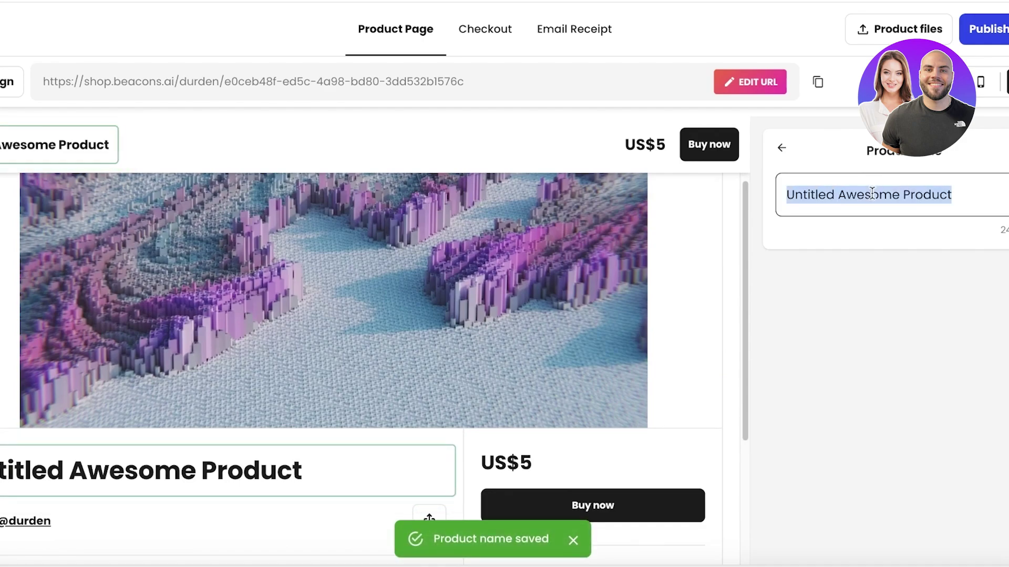
type("AI P")
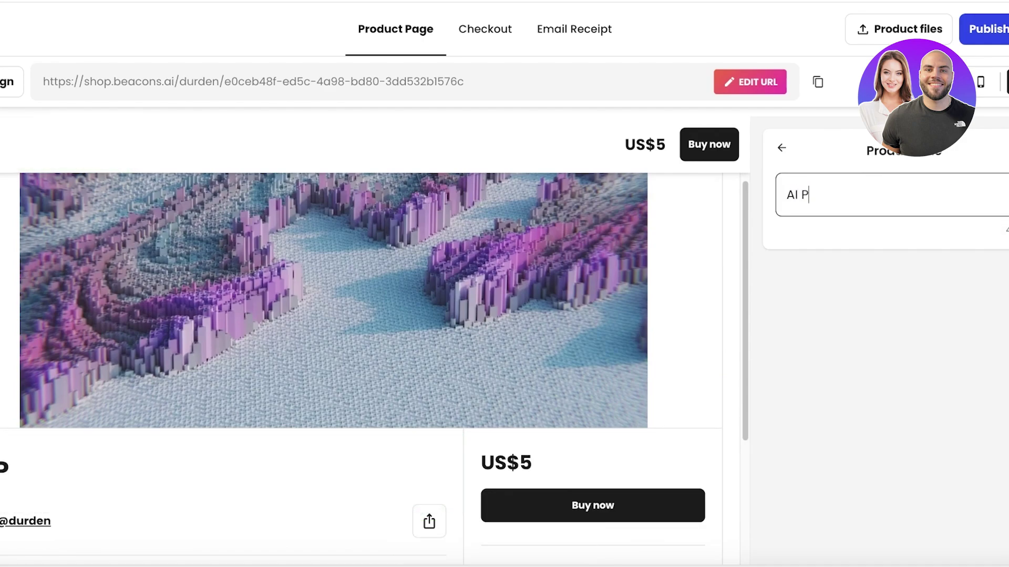
type("ainting")
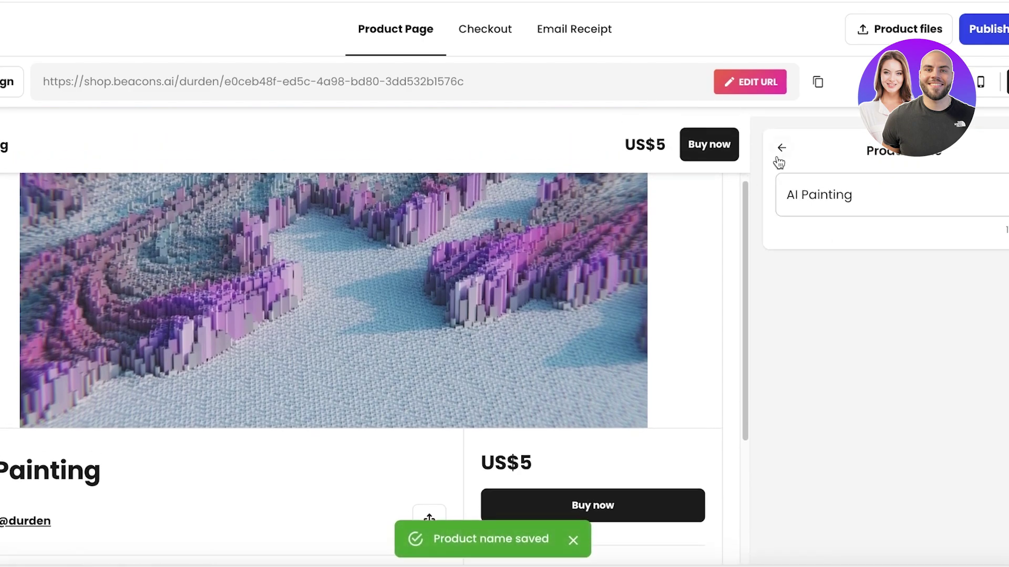
left_click(779, 153)
Try the pay-what-you-want, free and on-sale pricing options, editing the minimum price.
left_click(807, 247)
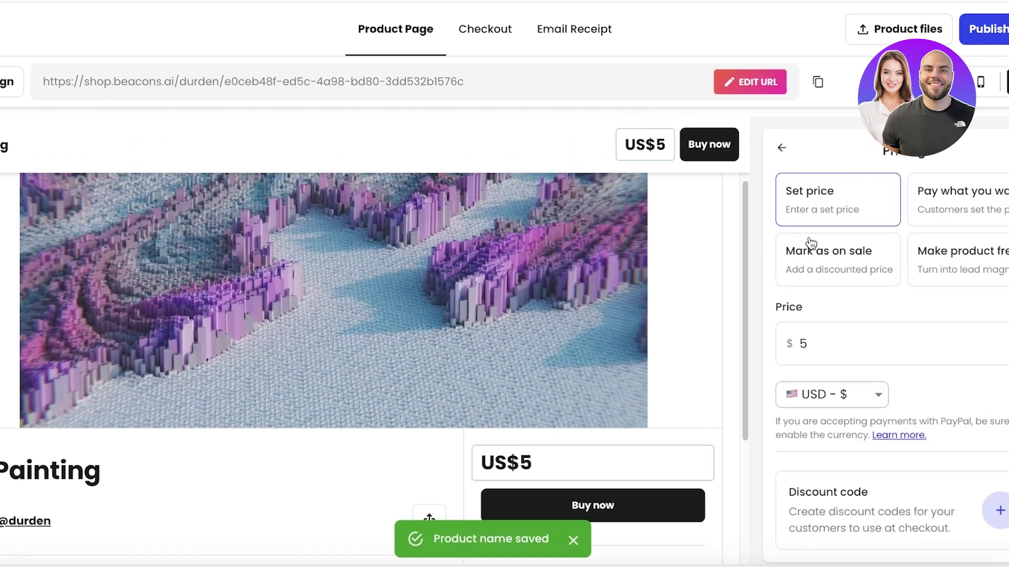
left_click(919, 218)
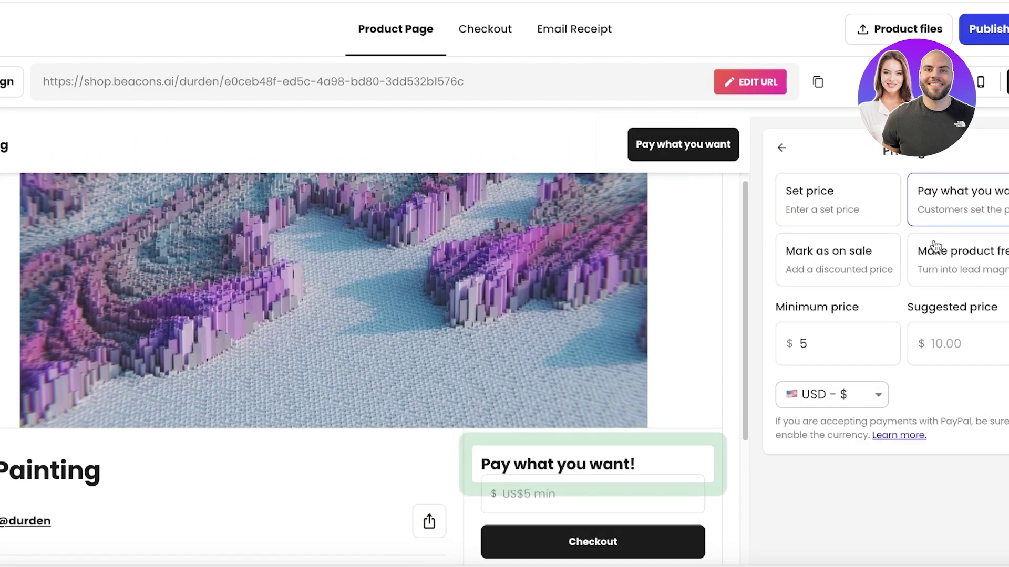
left_click(937, 242)
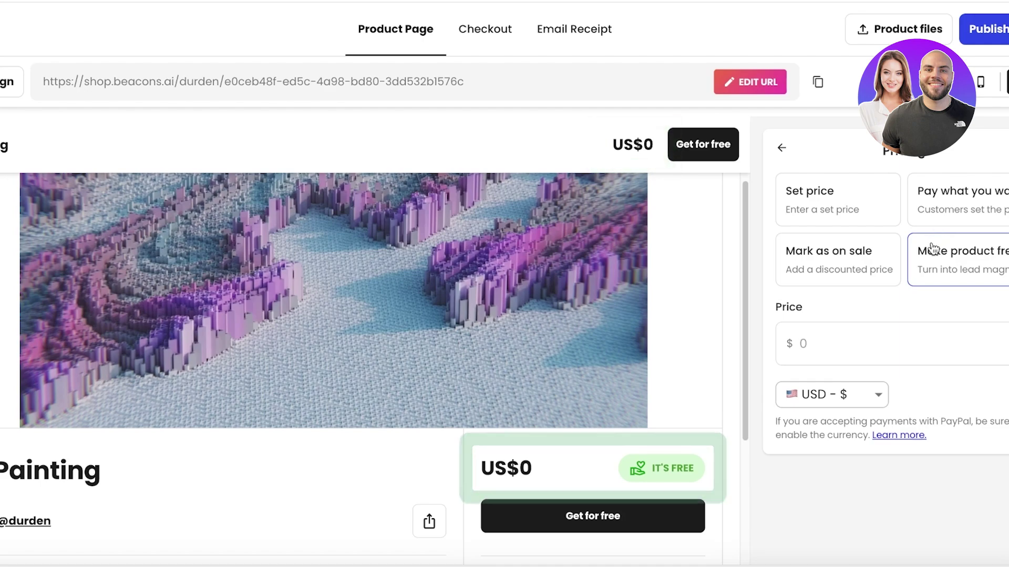
left_click(864, 268)
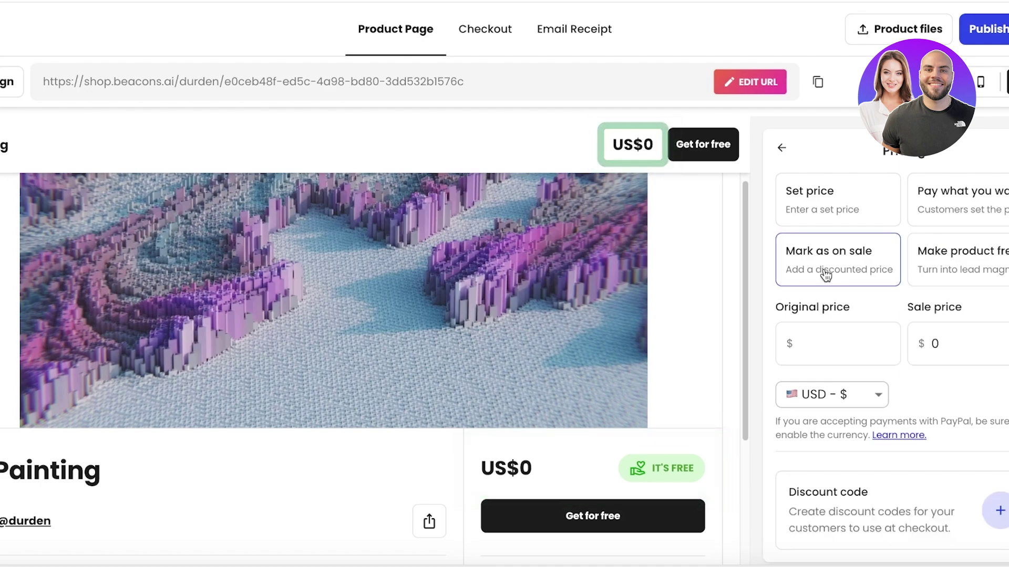
left_click(957, 190)
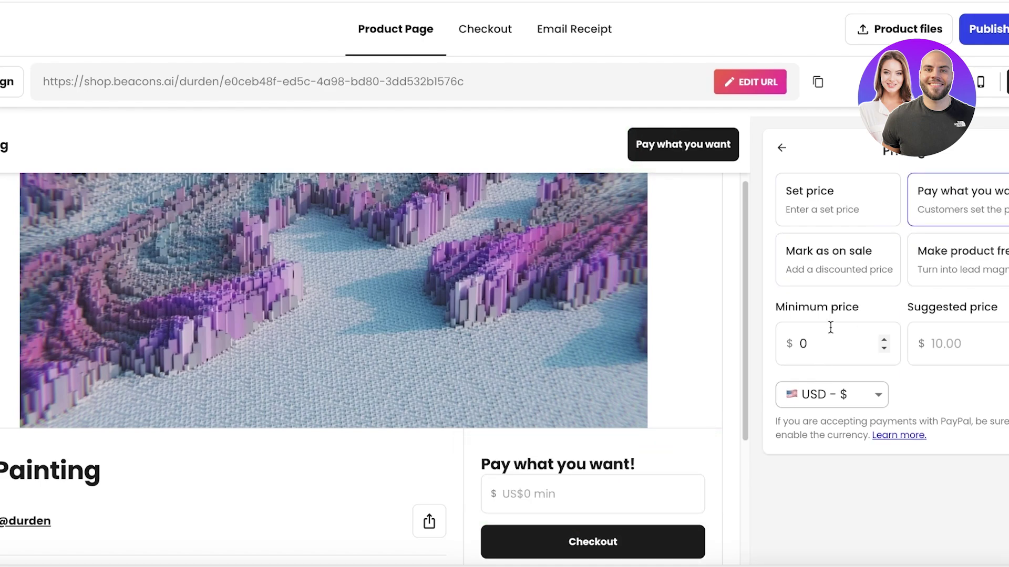
left_click(887, 342)
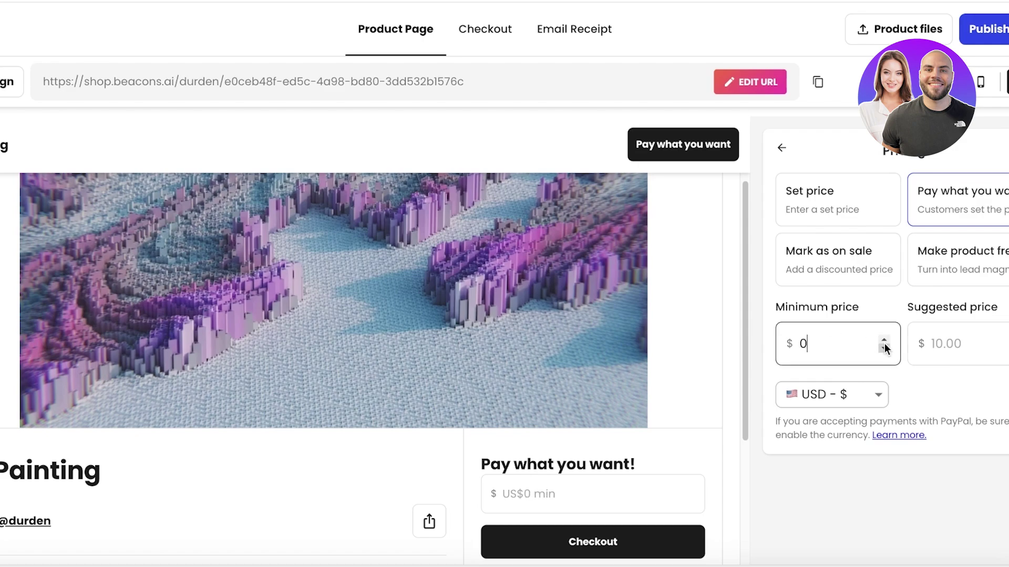
left_click(991, 340)
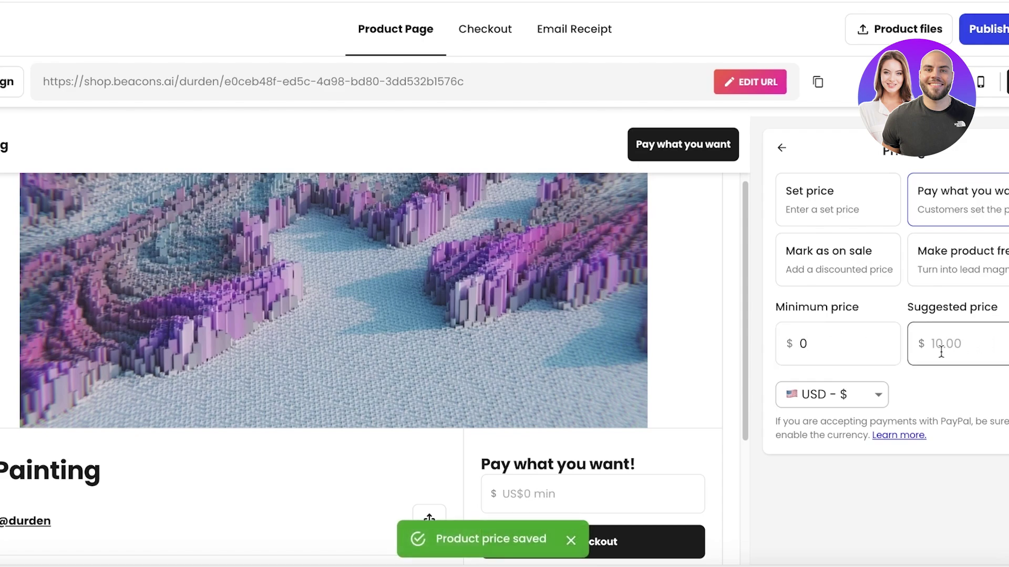
Set a fixed price marked on sale: original price 5, sale price 1, and save.
left_click(847, 220)
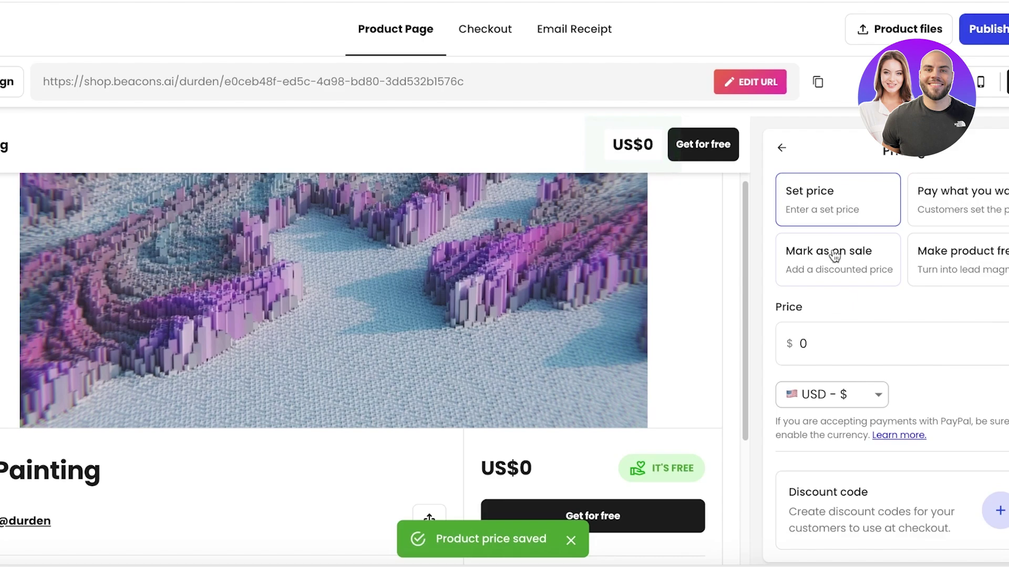
left_click(830, 276)
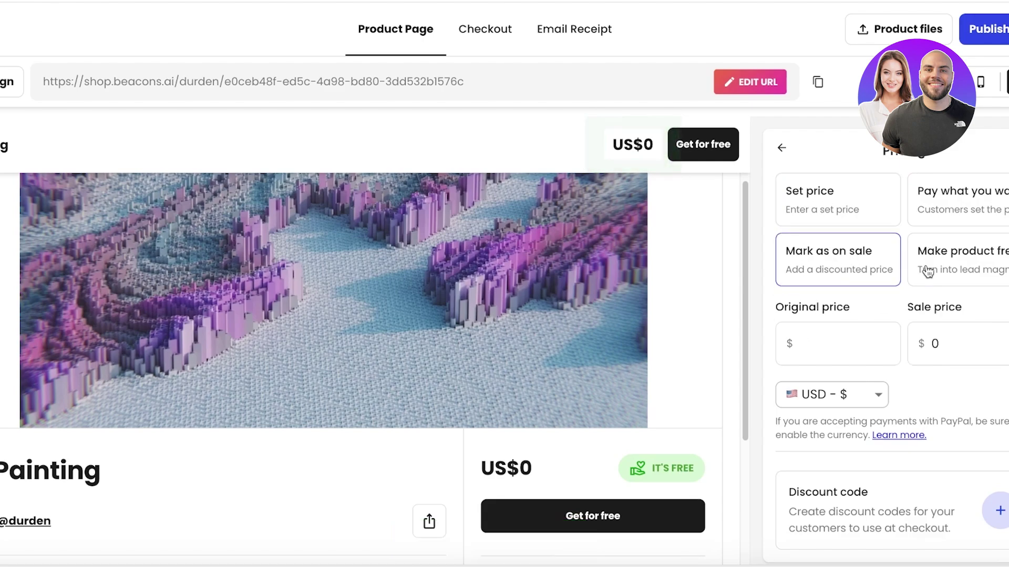
left_click(870, 341)
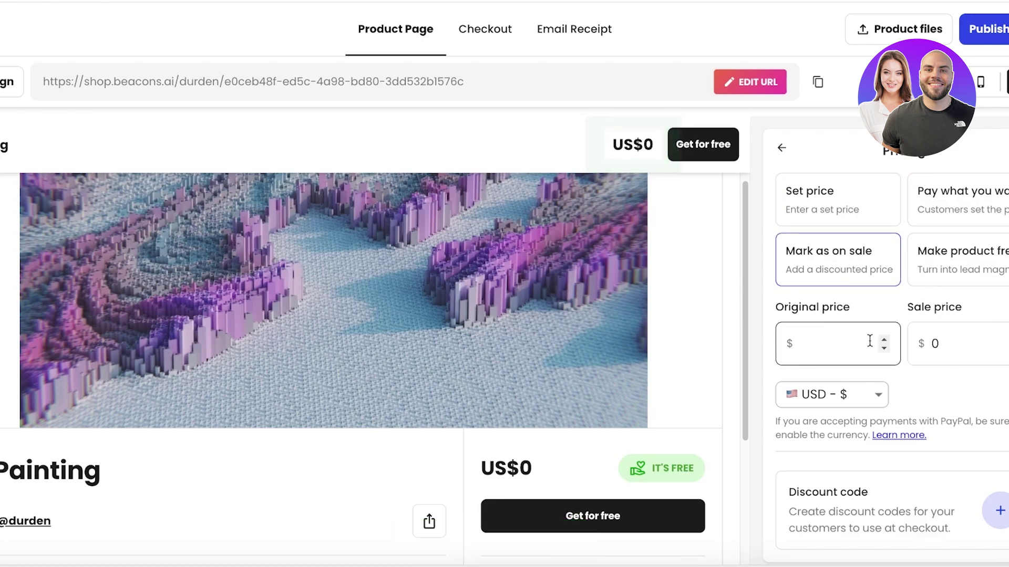
type("5")
left_click(951, 335)
type("1")
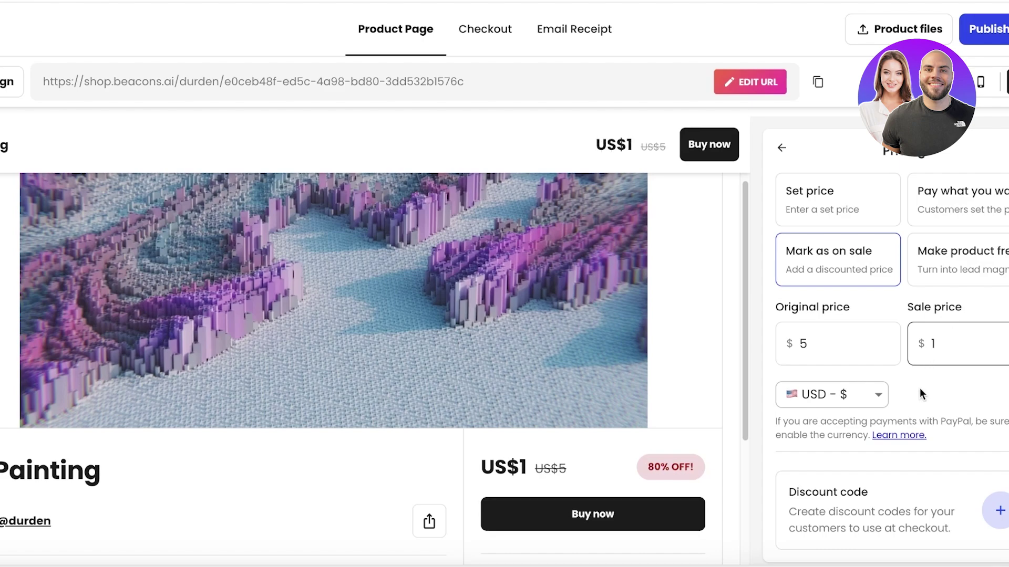
left_click(921, 402)
scroll(753, 436, "down", 3)
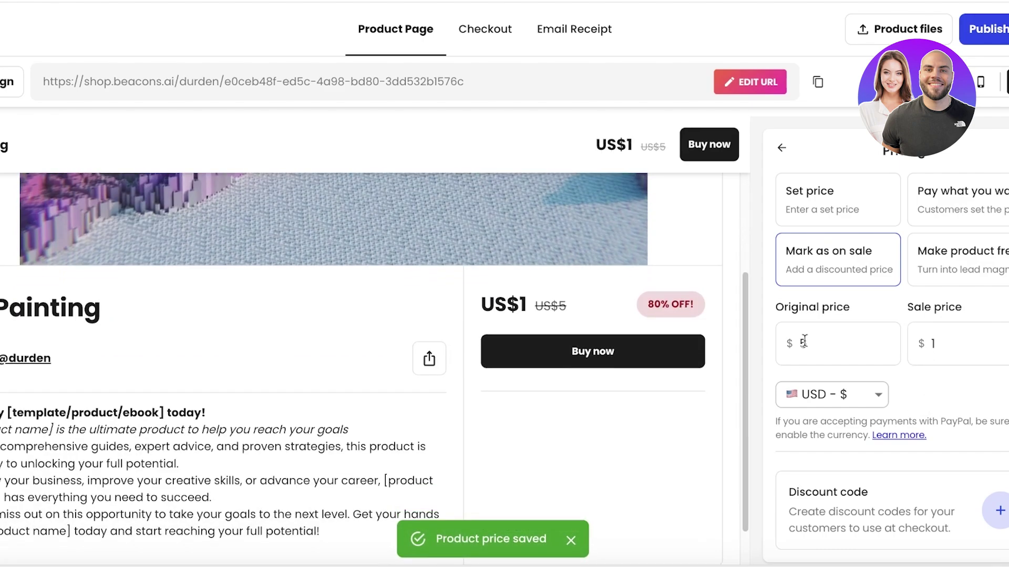
Generate an upbeat AI description from the keywords 'ai based art' and apply it to AI Painting.
left_click(782, 147)
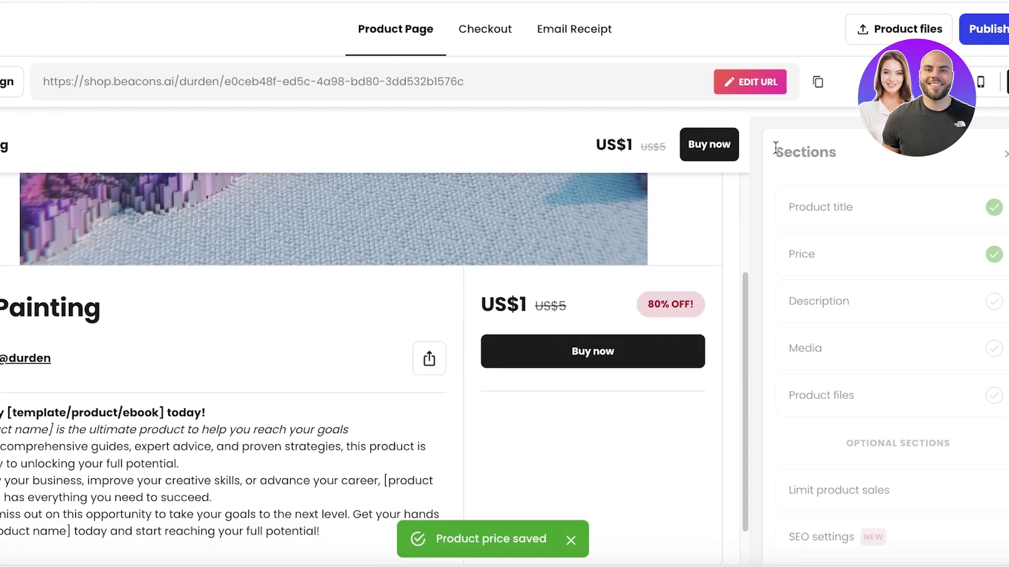
left_click(815, 314)
scroll(813, 244, "down", 2)
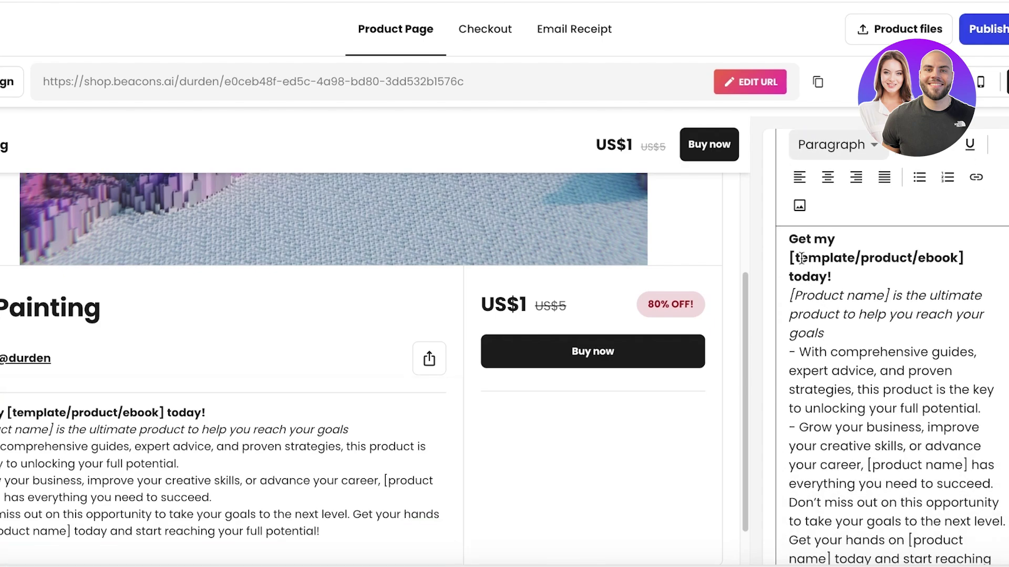
left_click(864, 188)
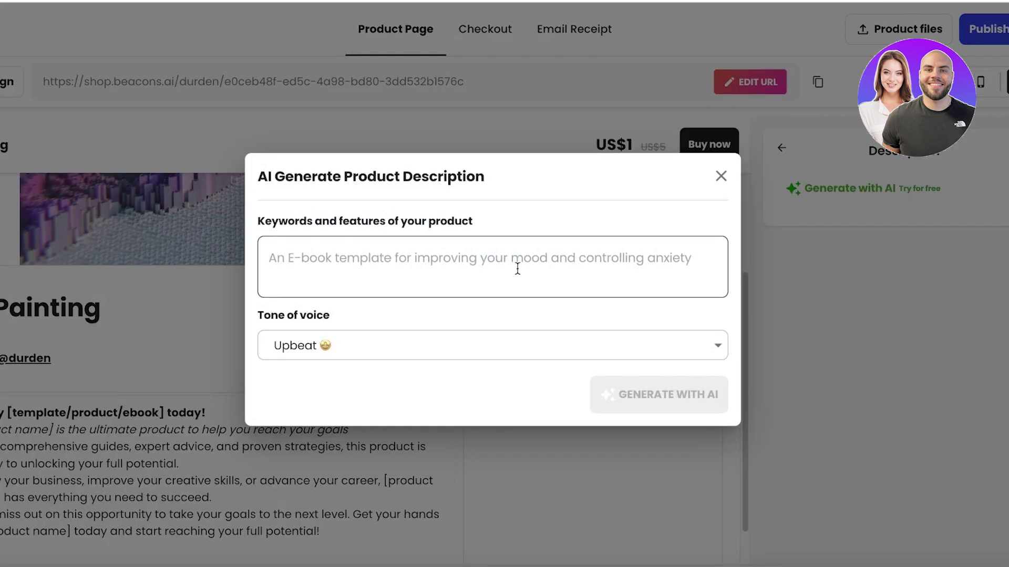
left_click(517, 269)
type("ai based art")
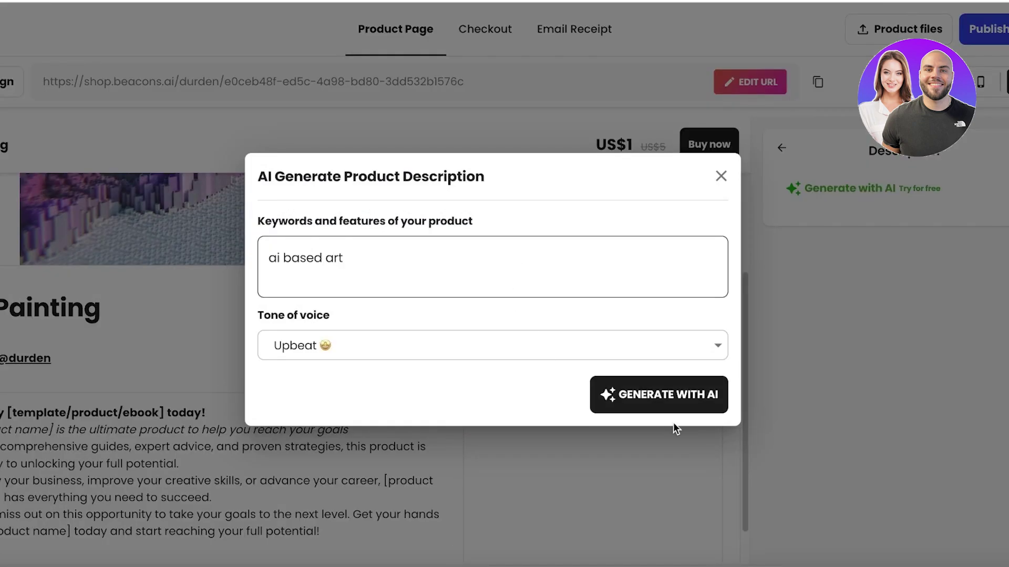
left_click(671, 410)
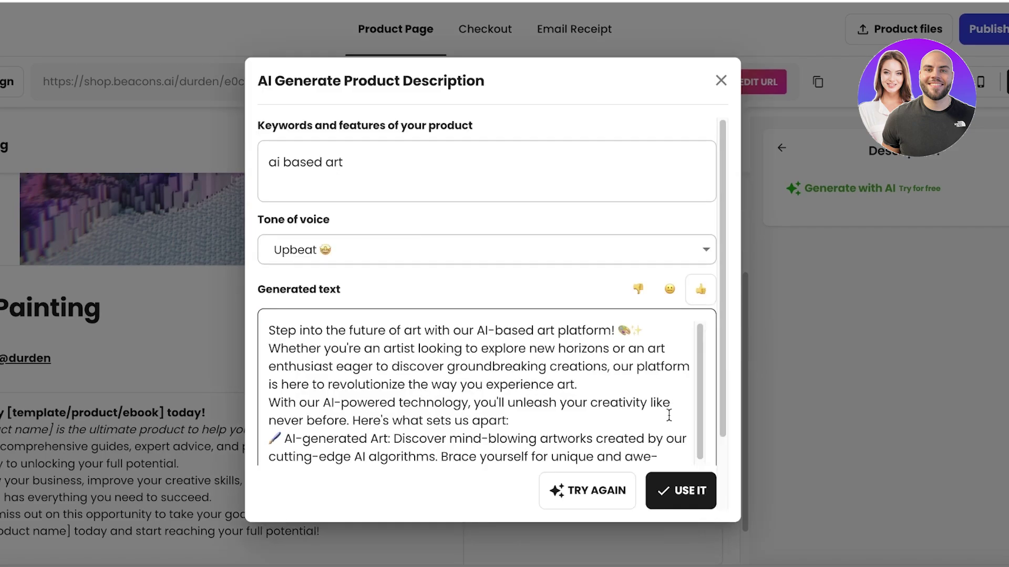
left_click(679, 491)
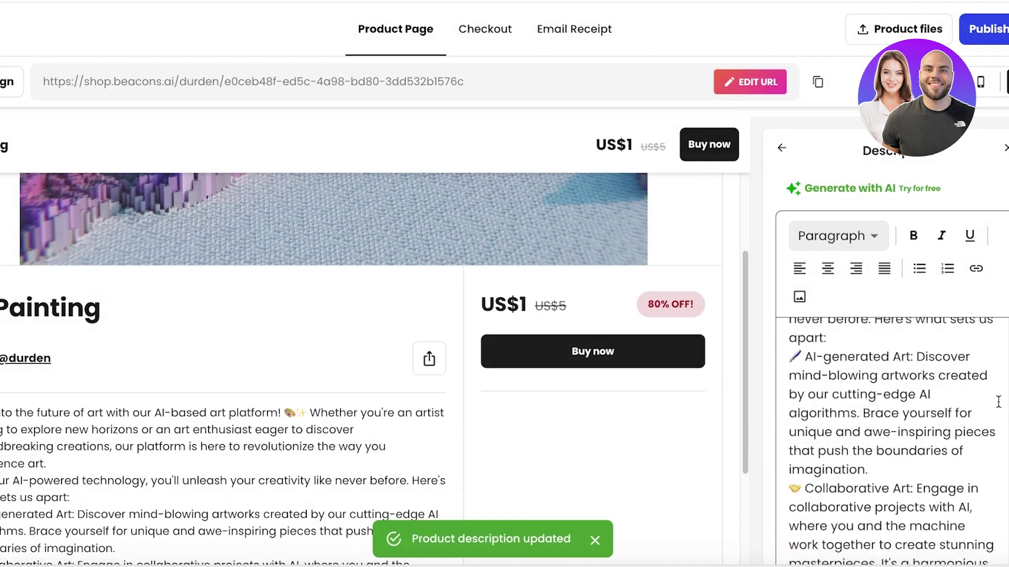
scroll(998, 402, "down", 5)
left_click(782, 147)
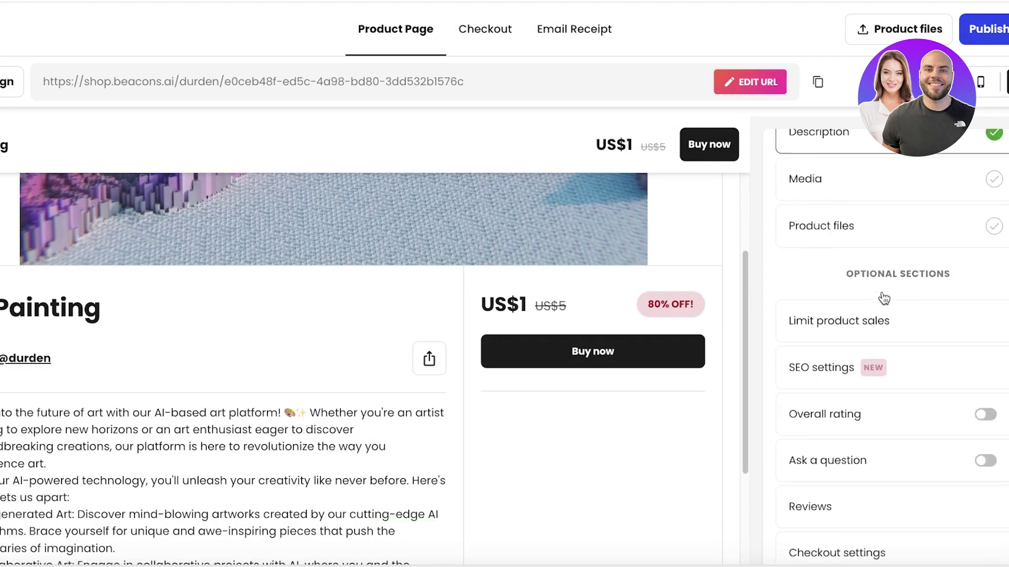
scroll(885, 315, "up", 3)
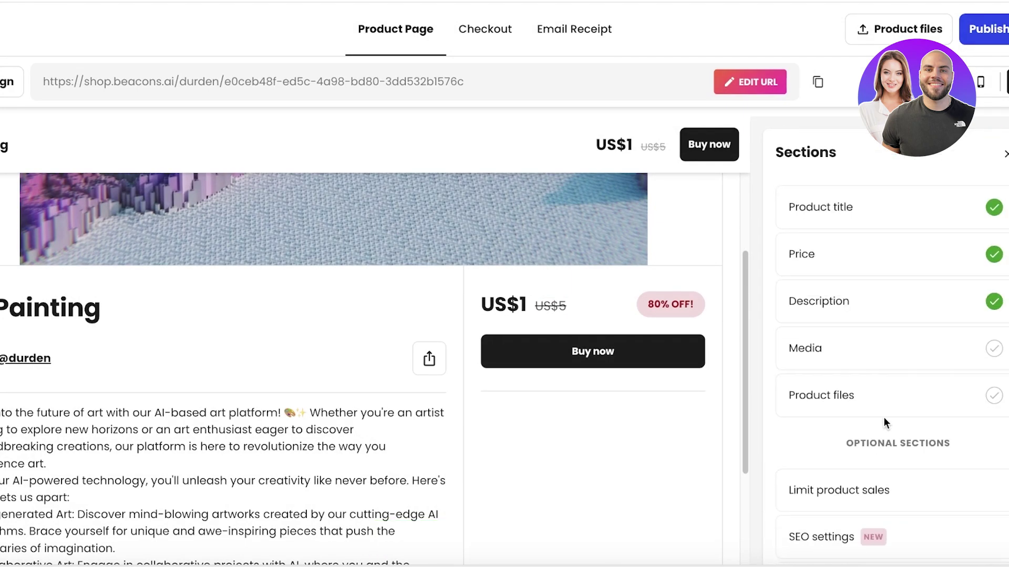
Upload Main Logo.png from Downloads as the AI Painting product's customer file.
left_click(892, 405)
left_click(836, 292)
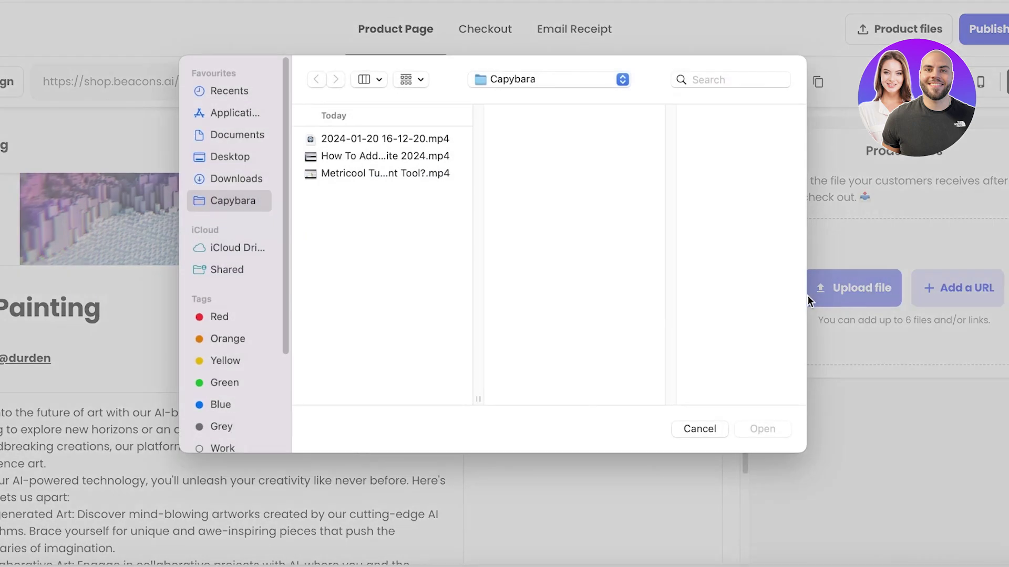
left_click(240, 185)
left_click(219, 158)
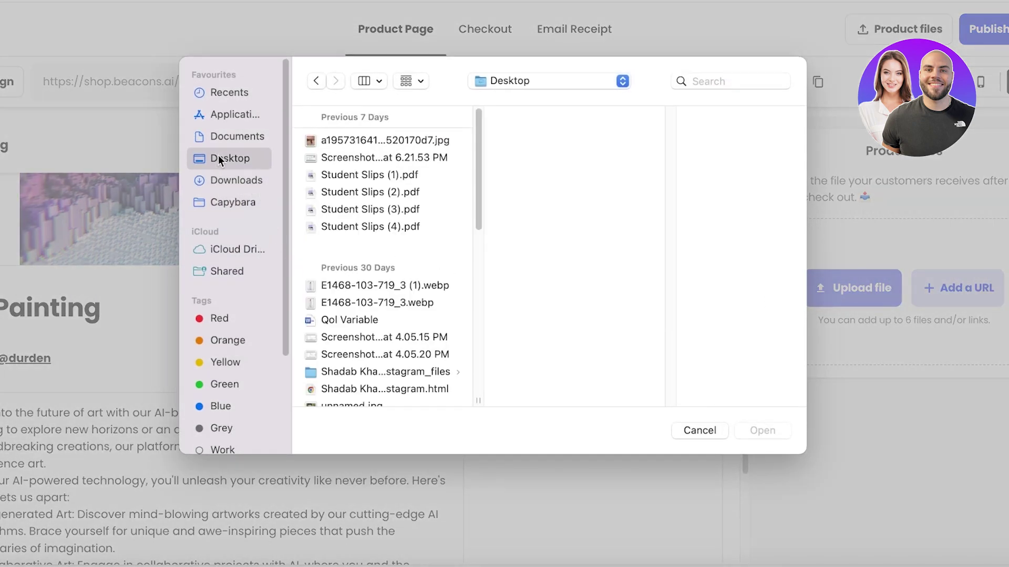
left_click(250, 181)
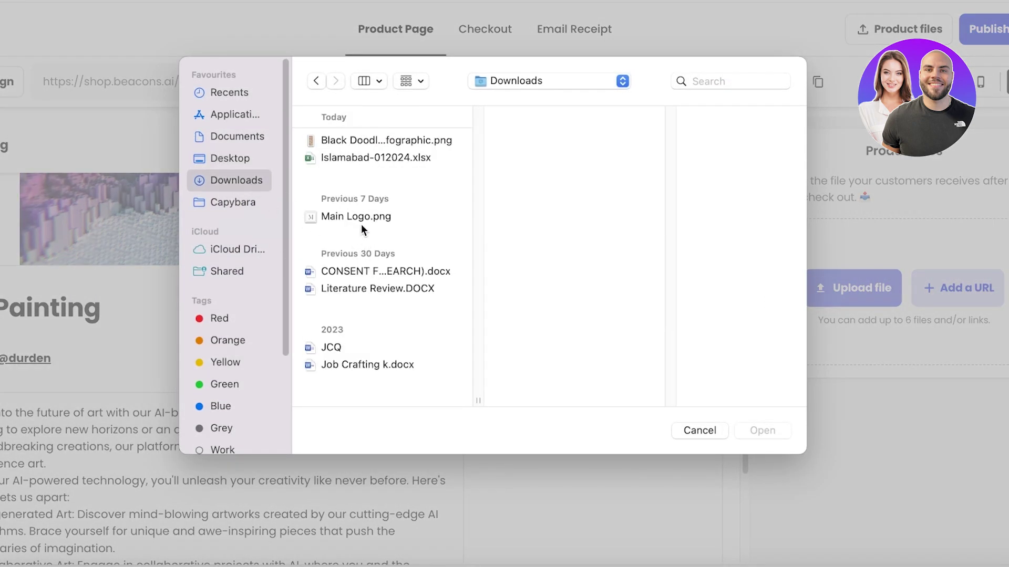
left_click(359, 218)
left_click(762, 430)
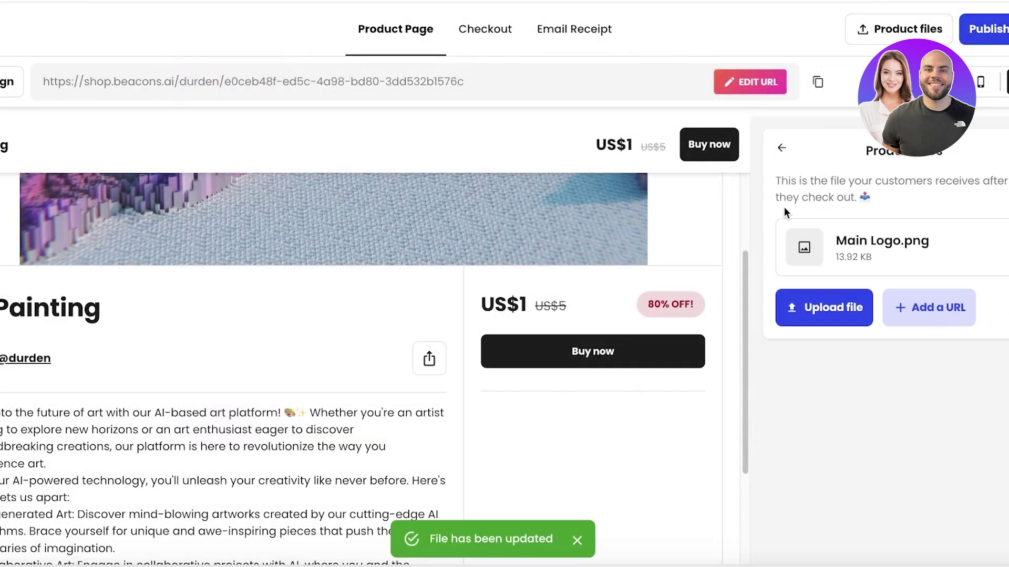
left_click(782, 153)
left_click(843, 316)
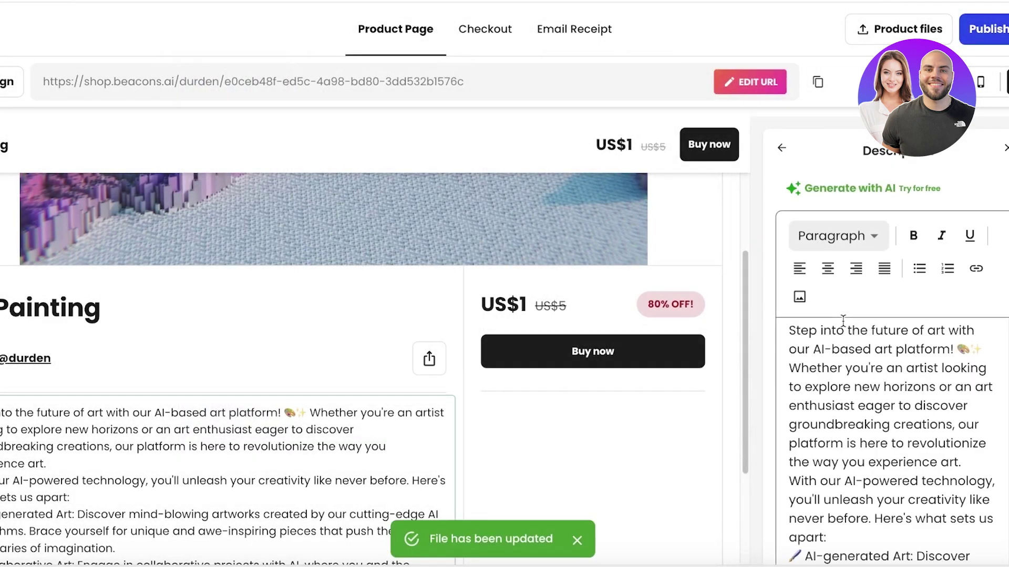
Add a second product image: an AI oil-painting portrait from the keyword 'art', cropped 1:1.
left_click(783, 149)
left_click(803, 344)
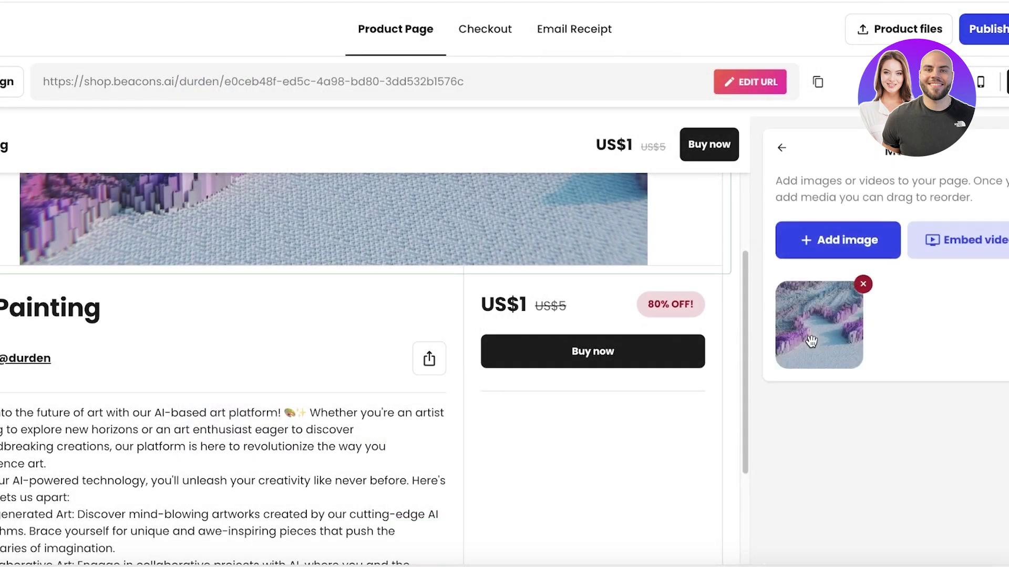
left_click(842, 242)
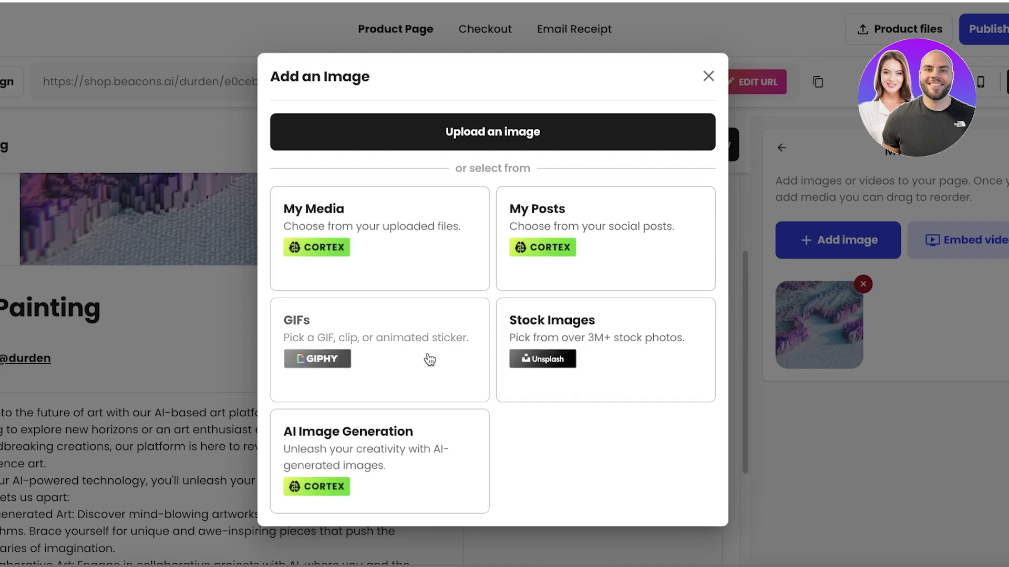
left_click(384, 481)
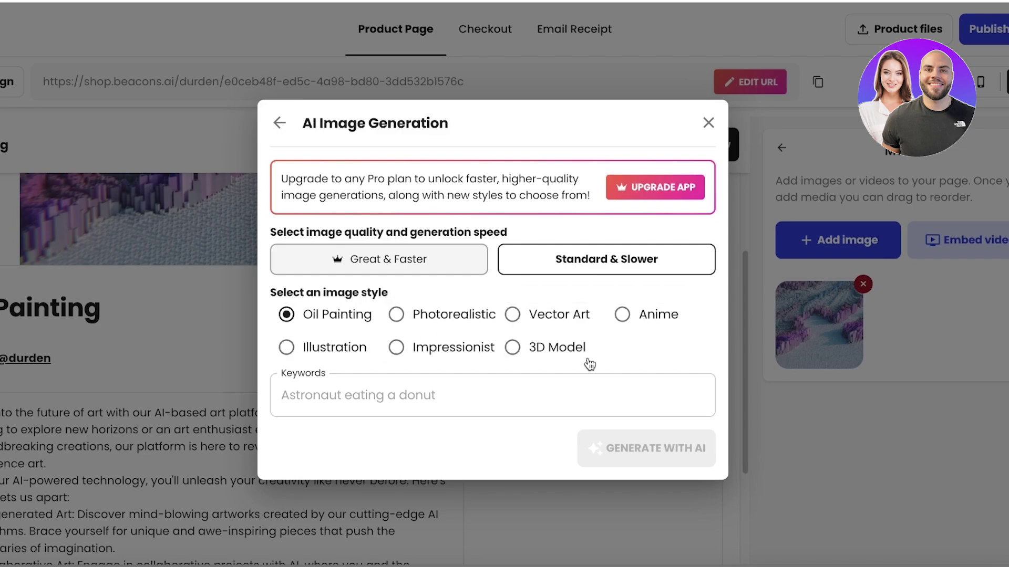
left_click(563, 375)
type("art")
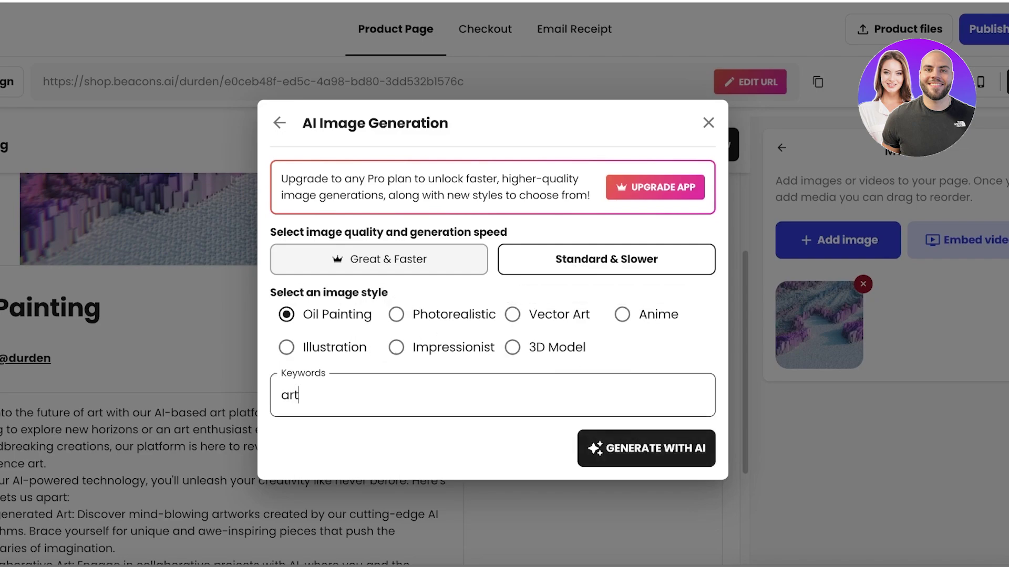
left_click(686, 458)
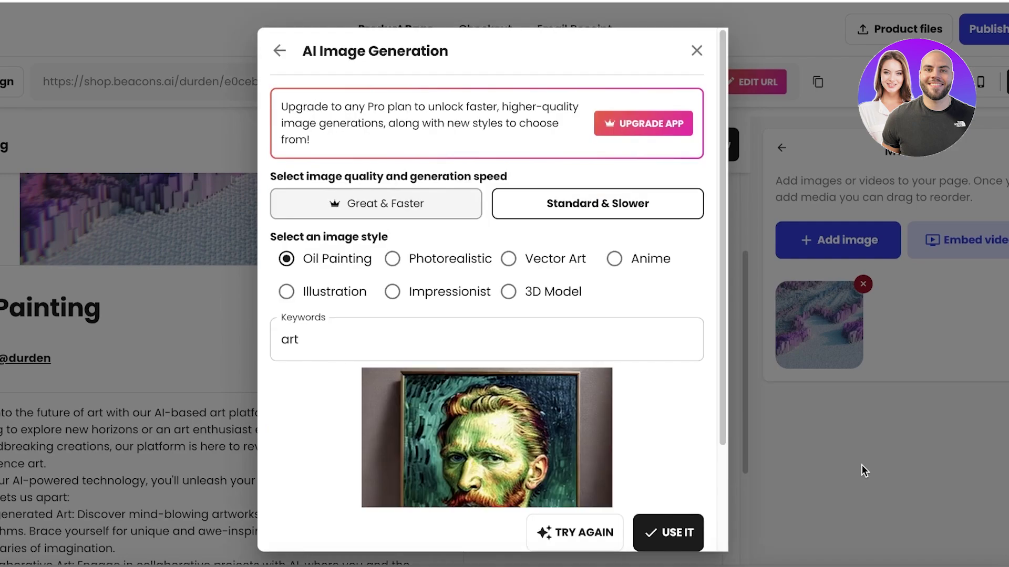
scroll(683, 462, "down", 3)
left_click(669, 522)
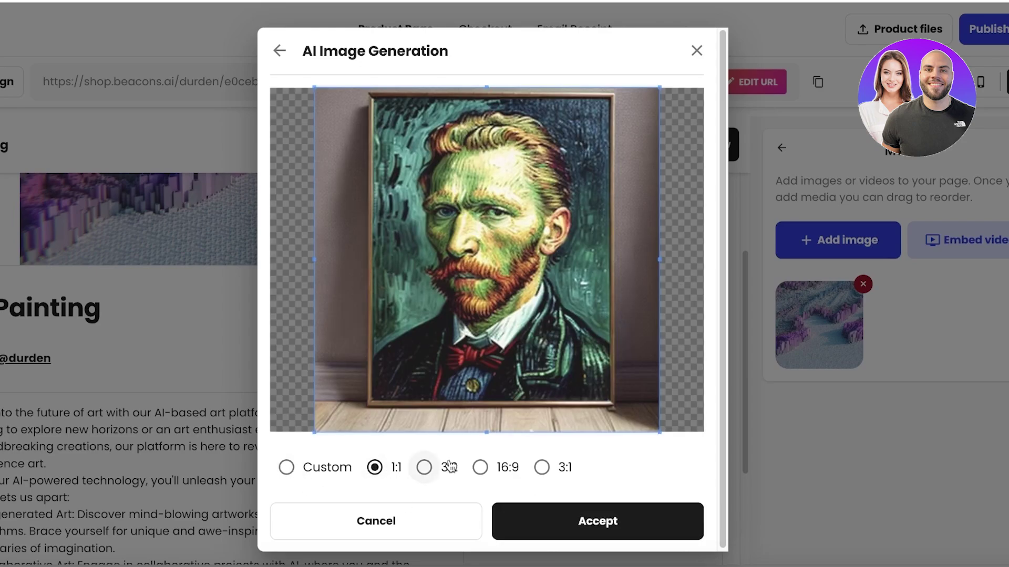
scroll(486, 295, "up", 1)
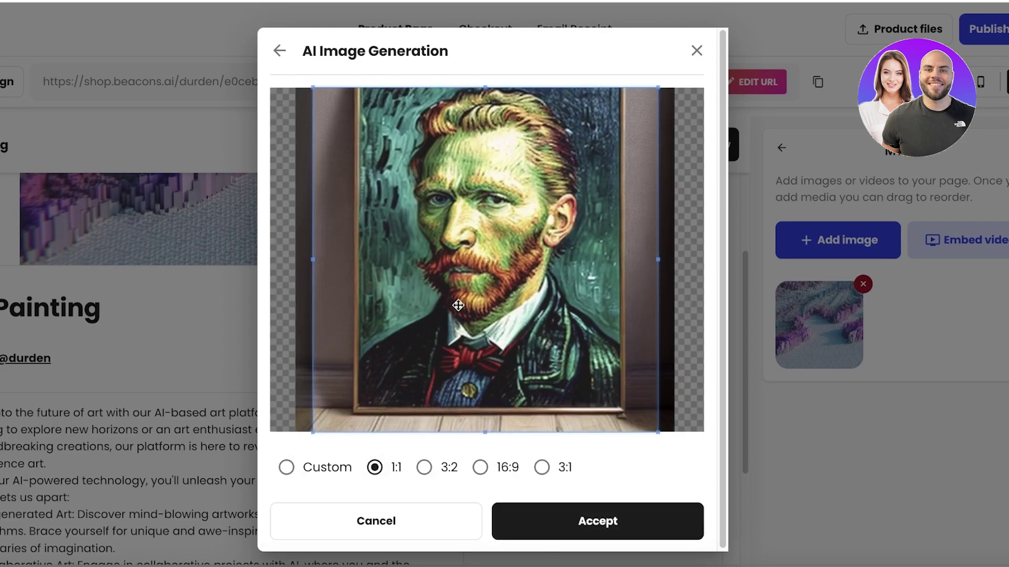
key("Return")
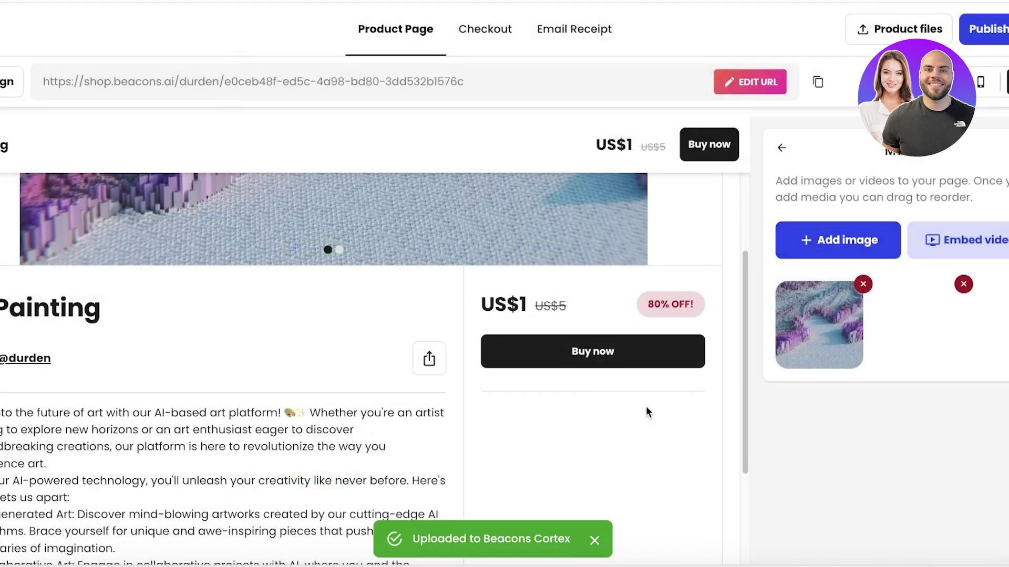
Preview the product carousel, advancing it to the new portrait image.
scroll(389, 379, "down", 8)
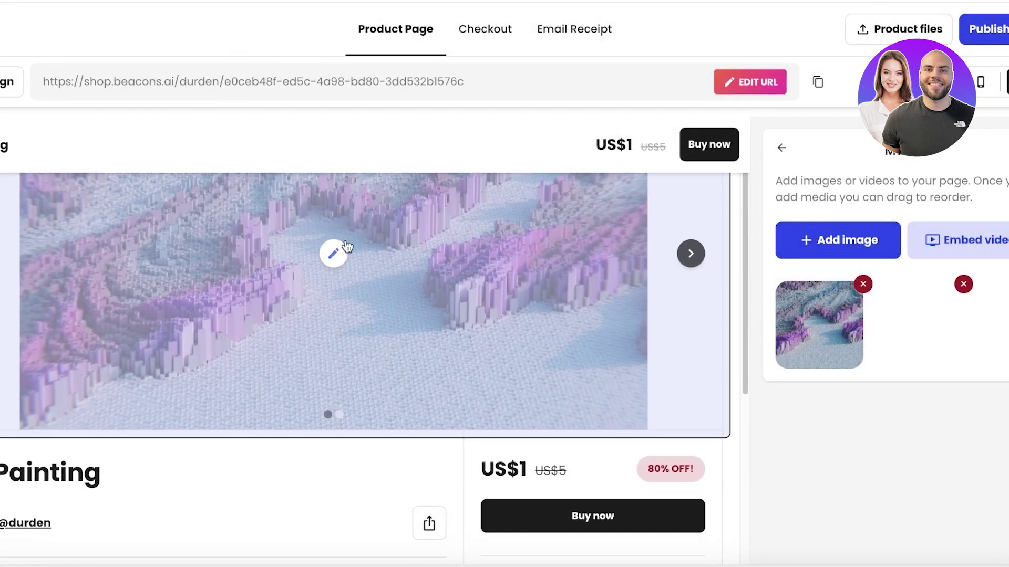
scroll(276, 337, "up", 8)
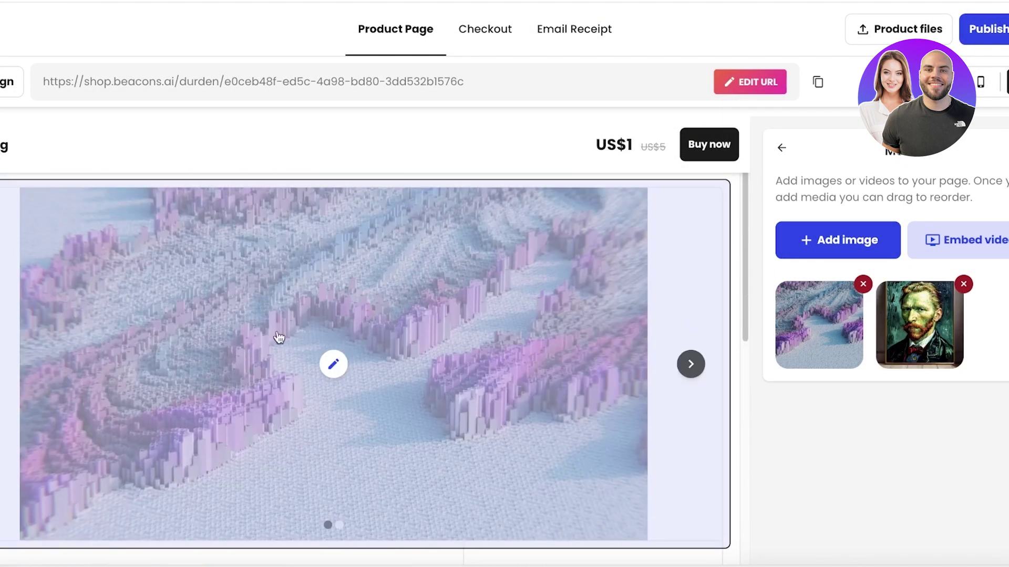
left_click(688, 363)
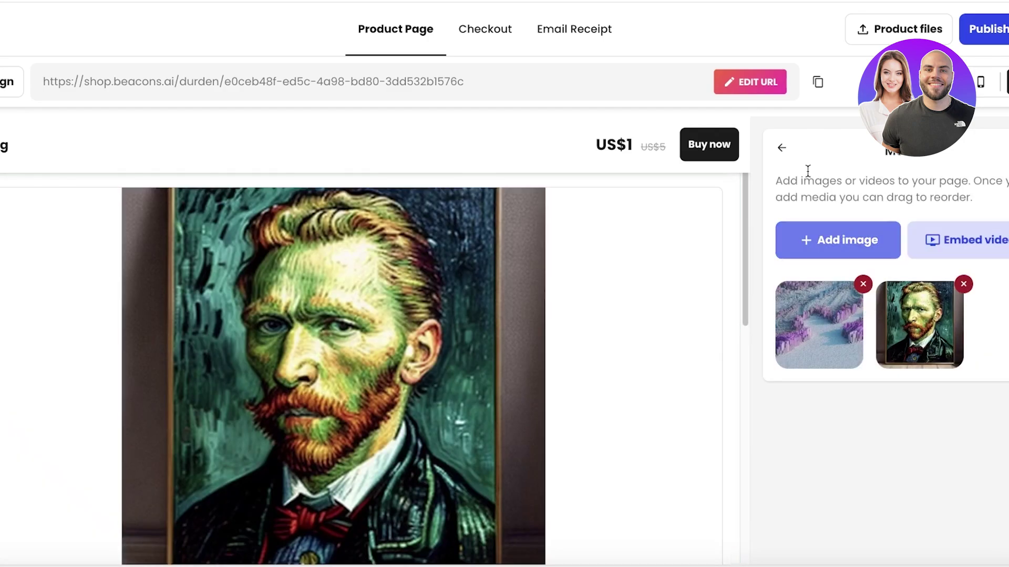
scroll(653, 345, "down", 10)
scroll(888, 210, "up", 2)
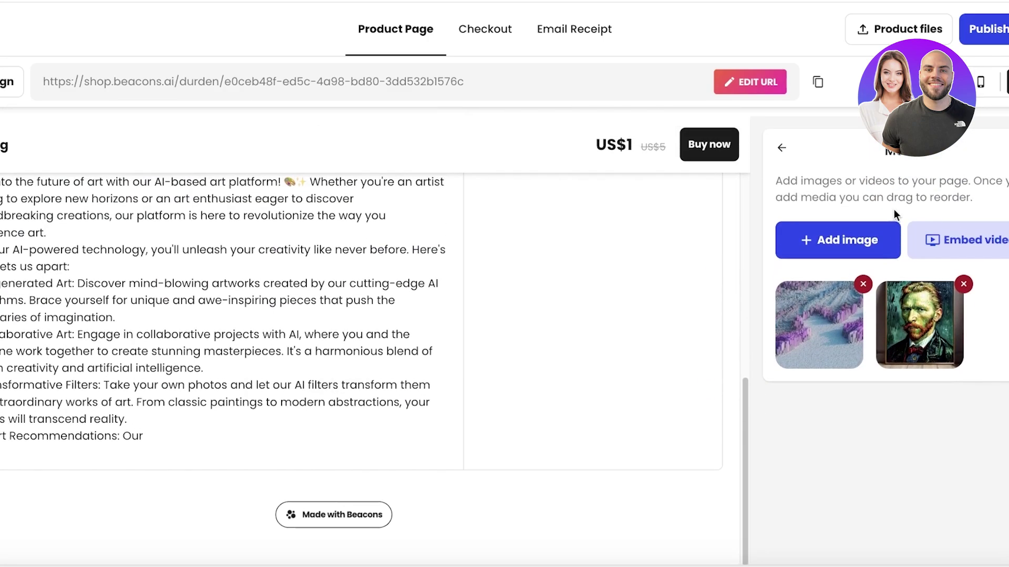
Leave the Media editor and publish the AI Painting product.
left_click(782, 148)
scroll(880, 380, "down", 5)
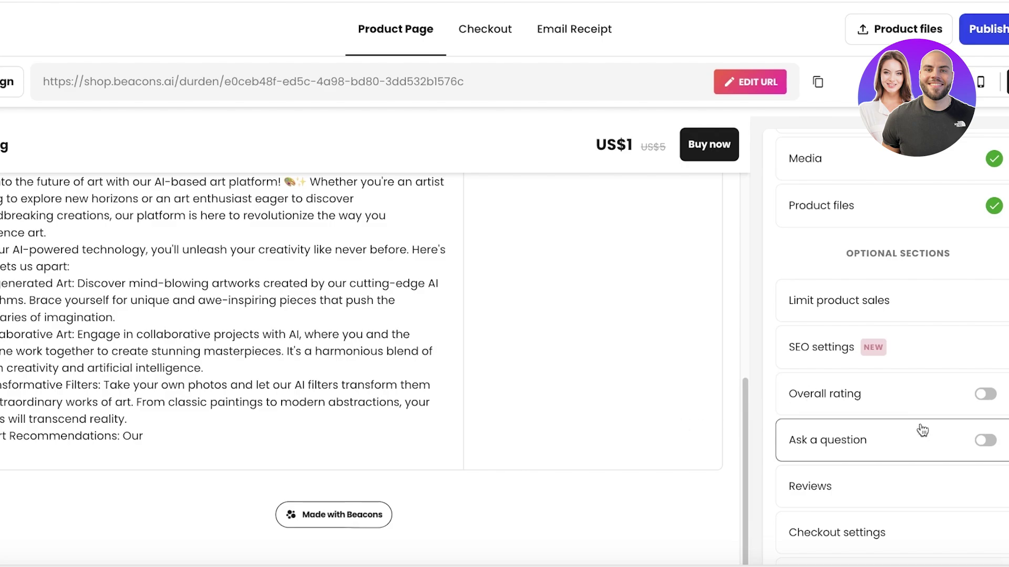
scroll(974, 499, "down", 2)
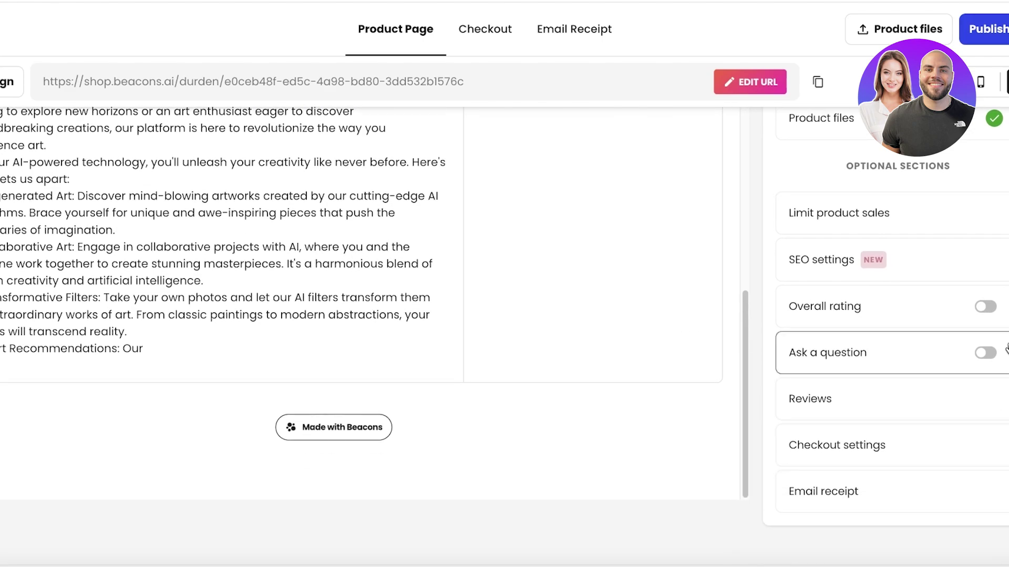
left_click(986, 31)
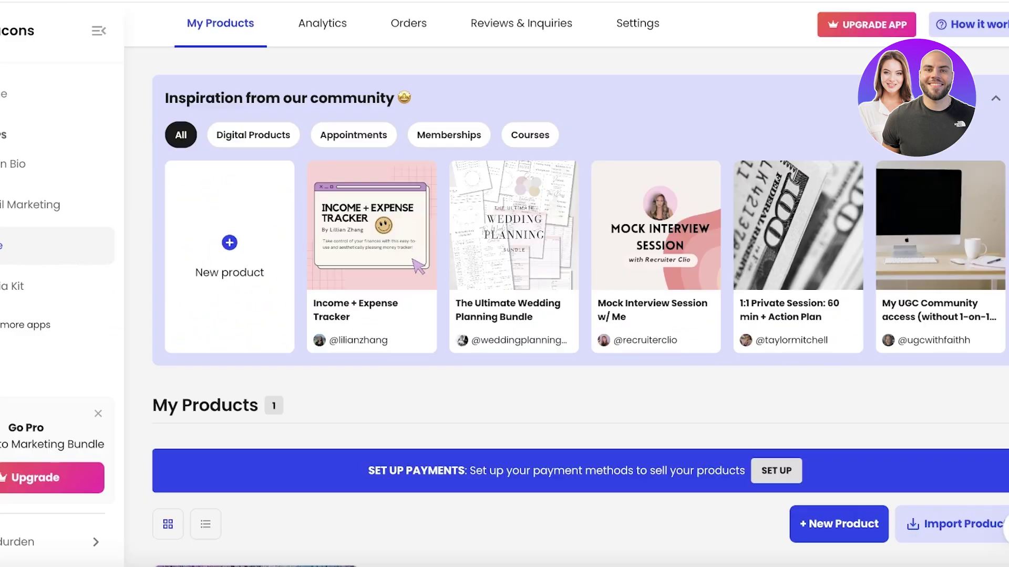
Review the store's Payment Providers settings, then return to the Link in Bio page editor.
scroll(605, 350, "down", 4)
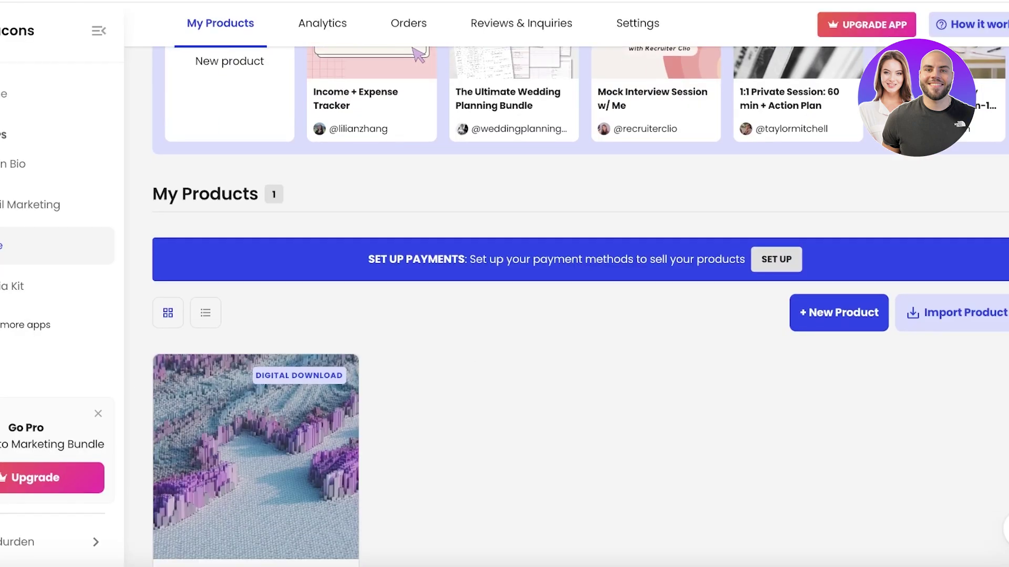
scroll(580, 305, "down", 3)
scroll(666, 352, "up", 7)
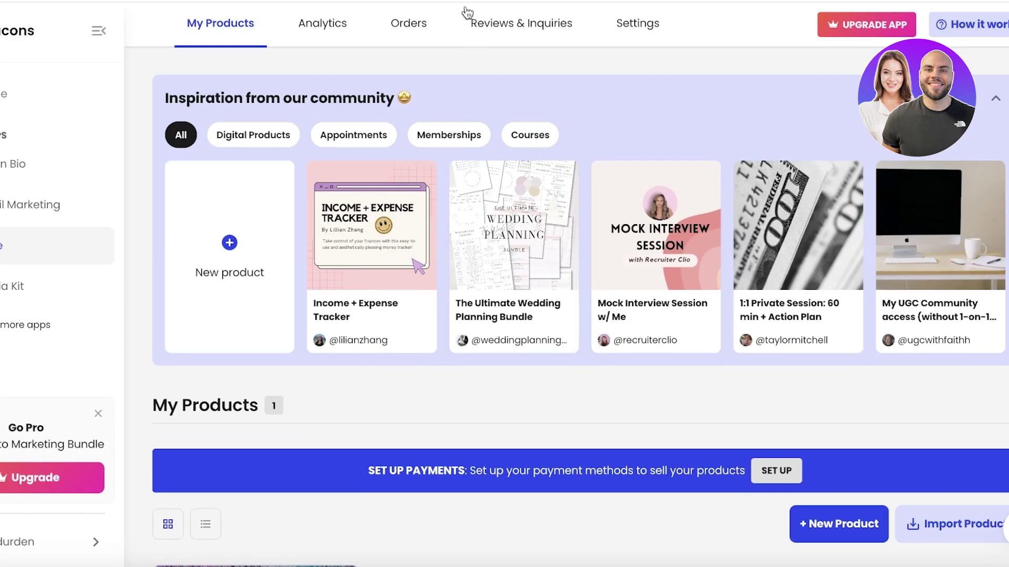
left_click(647, 27)
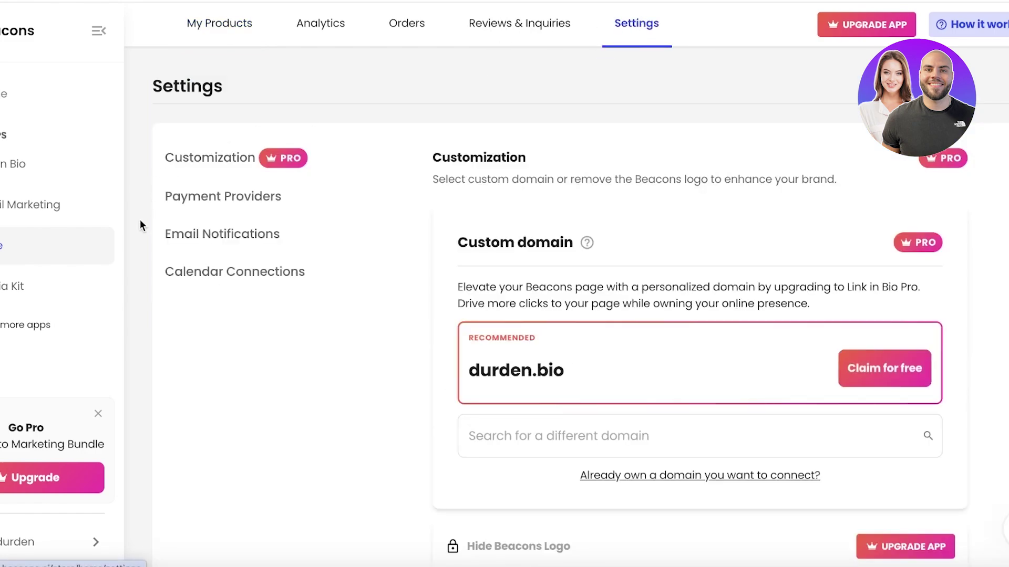
left_click(185, 203)
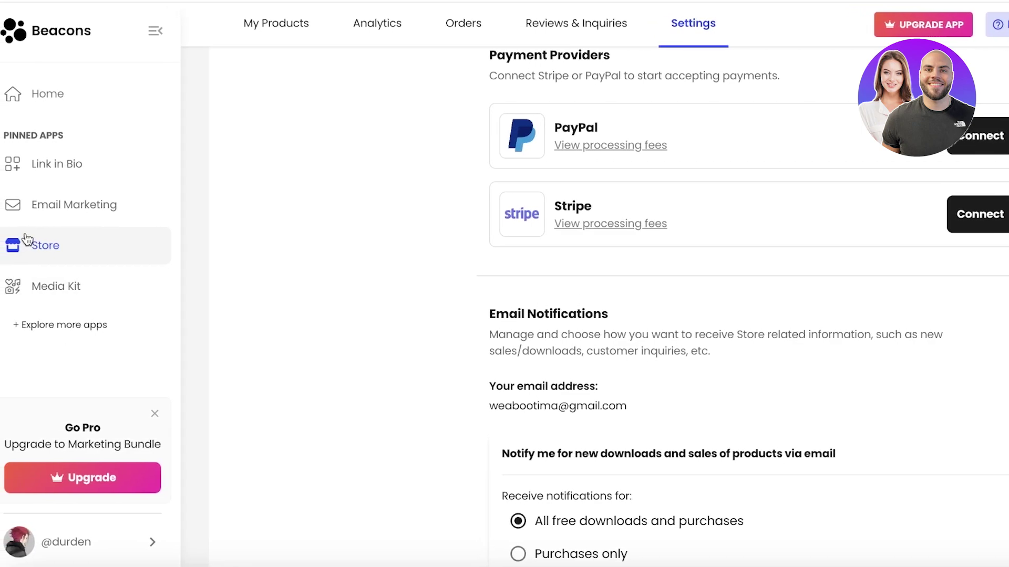
left_click(46, 167)
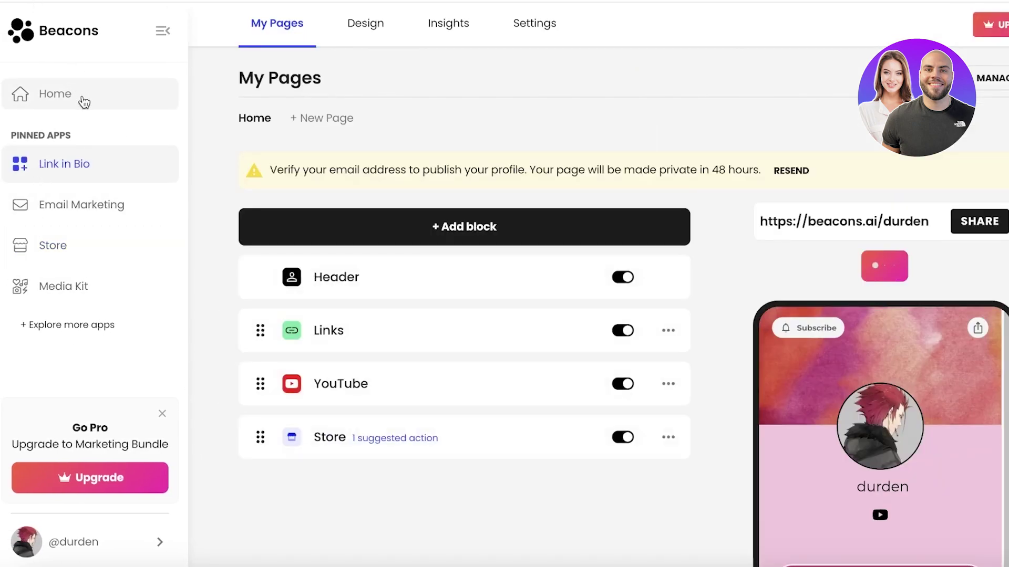
Open the page's Share options and dismiss the 'Share your new website' modal.
scroll(897, 210, "down", 5)
scroll(898, 209, "up", 5)
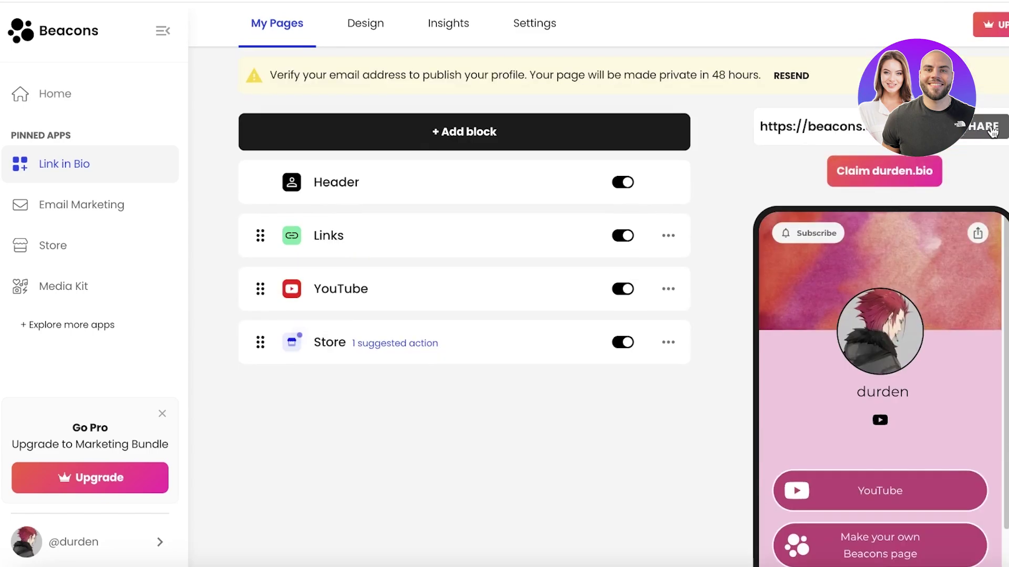
left_click(983, 126)
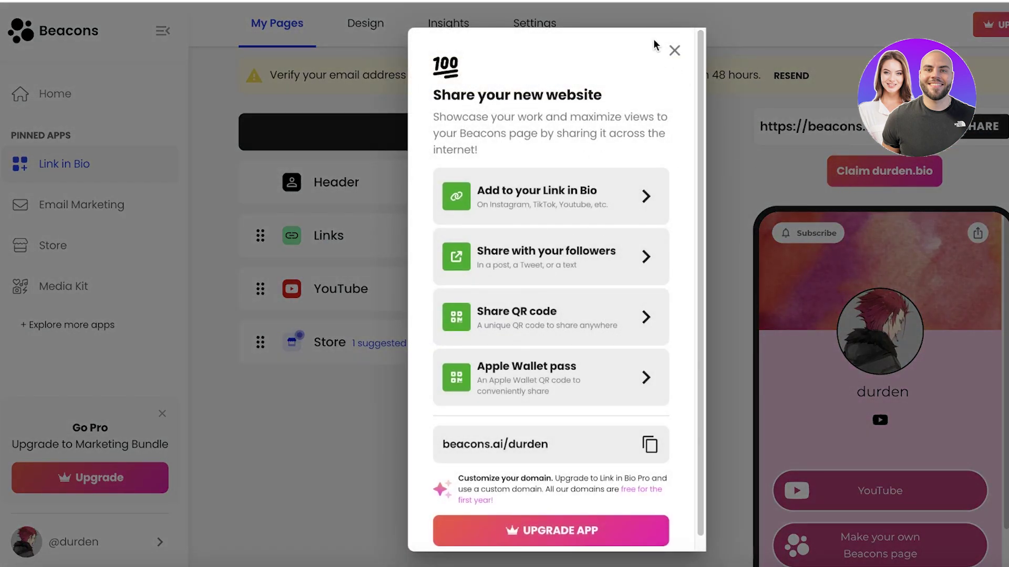
left_click(672, 49)
Scroll through the phone preview, then go to the Email Marketing app.
scroll(763, 202, "down", 5)
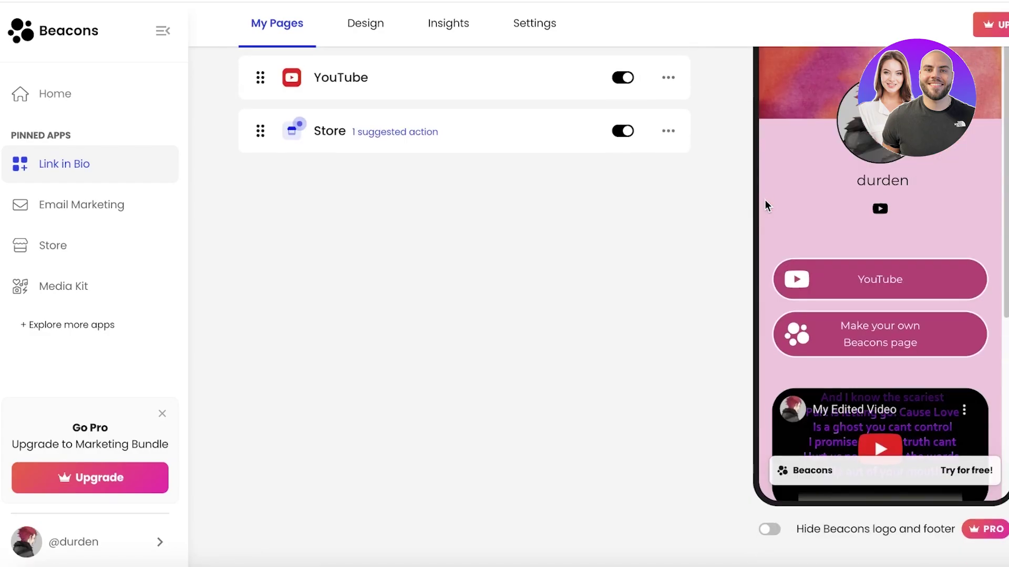
scroll(808, 220, "down", 5)
scroll(812, 218, "up", 3)
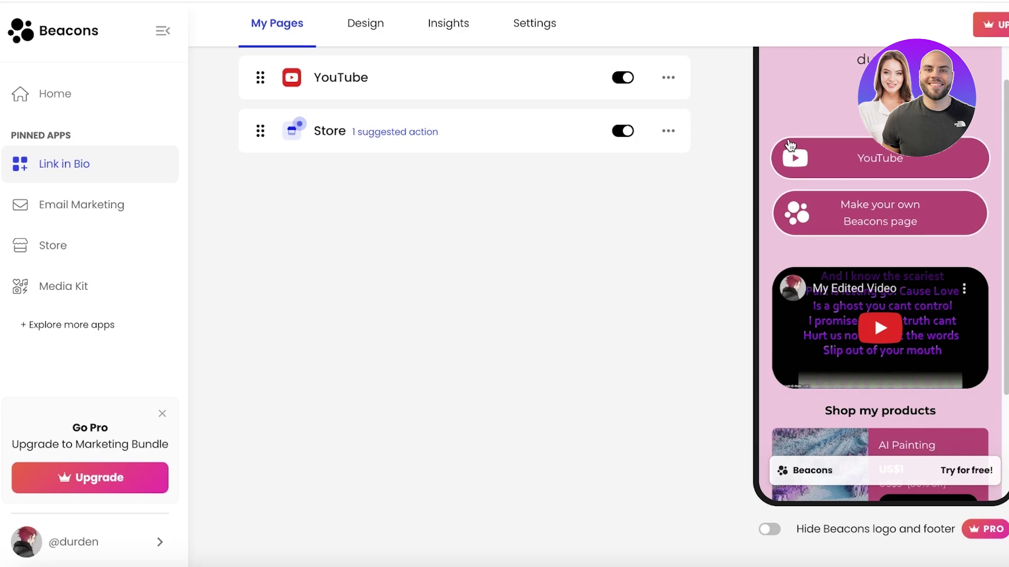
left_click(84, 208)
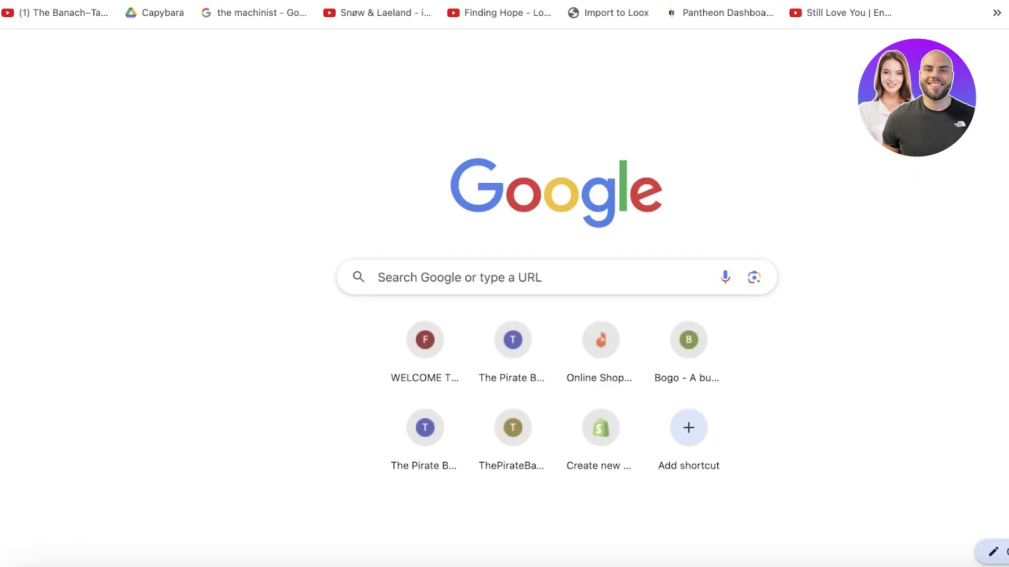
Run a pasted web search and scroll to the Beacons plan cards: Free, Marketing Bundle $30/mo, VIP.
type("@JaneDoe-ll2tl")
key("Return")
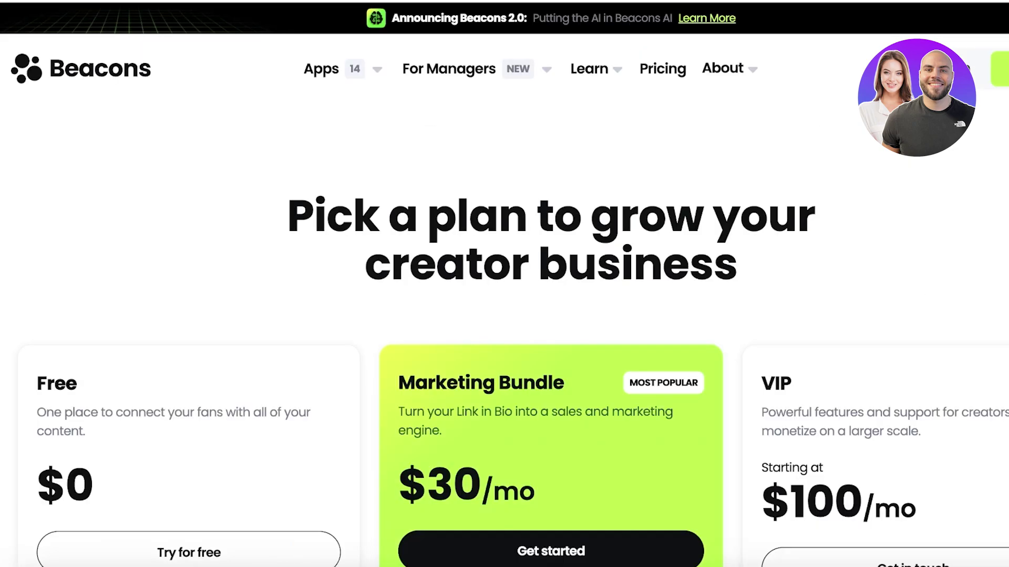
scroll(528, 163, "down", 5)
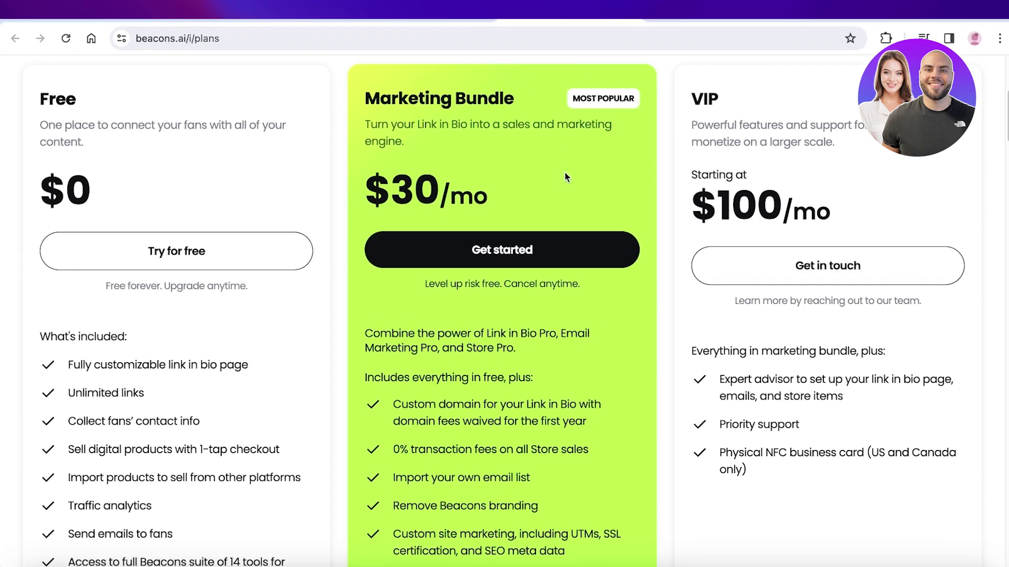